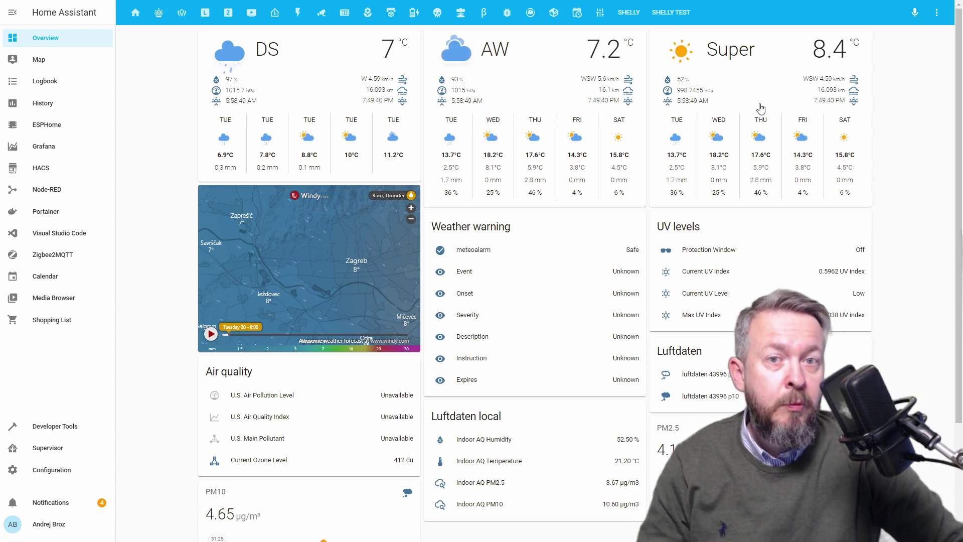
Open the Super weather station's details, then close the dialog again
click(743, 67)
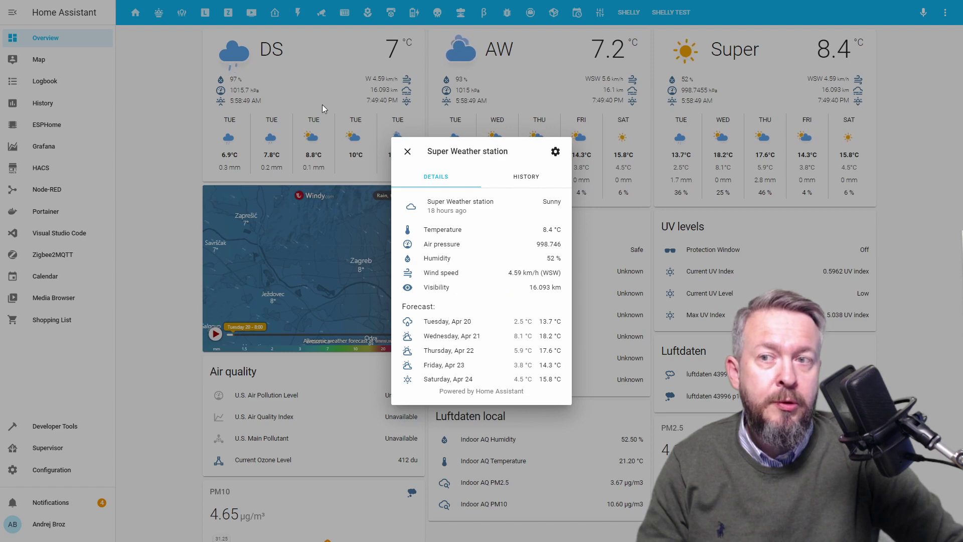
click(752, 80)
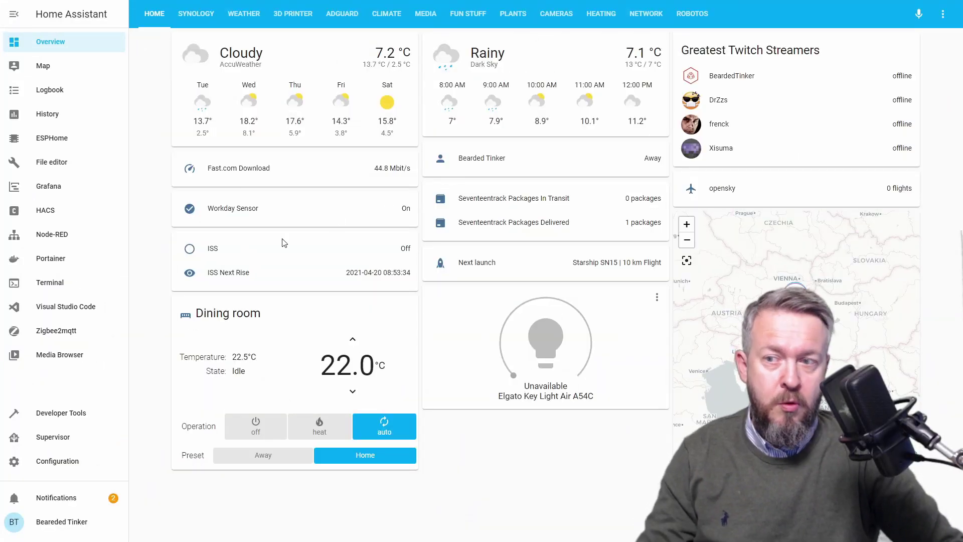
In Developer Tools States, load sensor.parthenocissus_temperature, showing state 8.4 °C
click(63, 412)
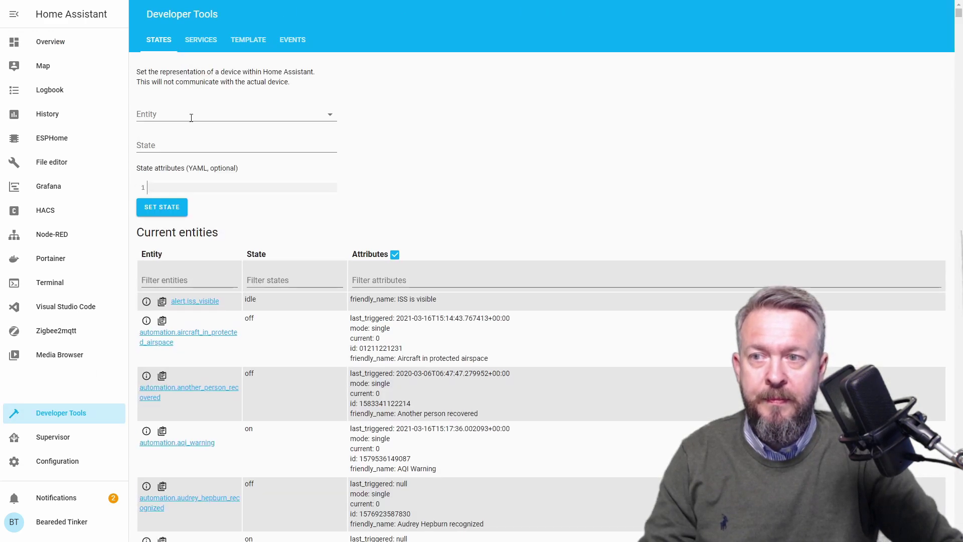
click(191, 117)
text(temp)
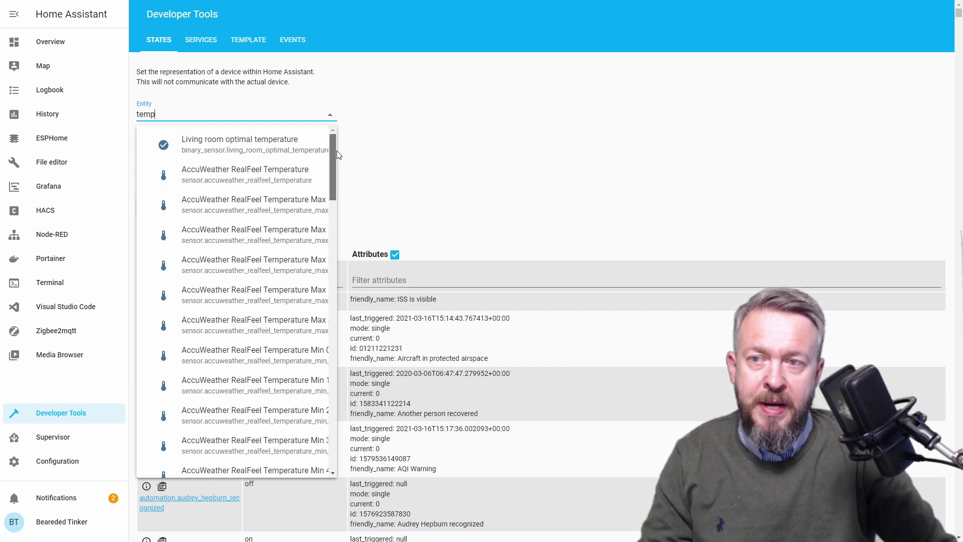
scroll(338, 158, down, 3)
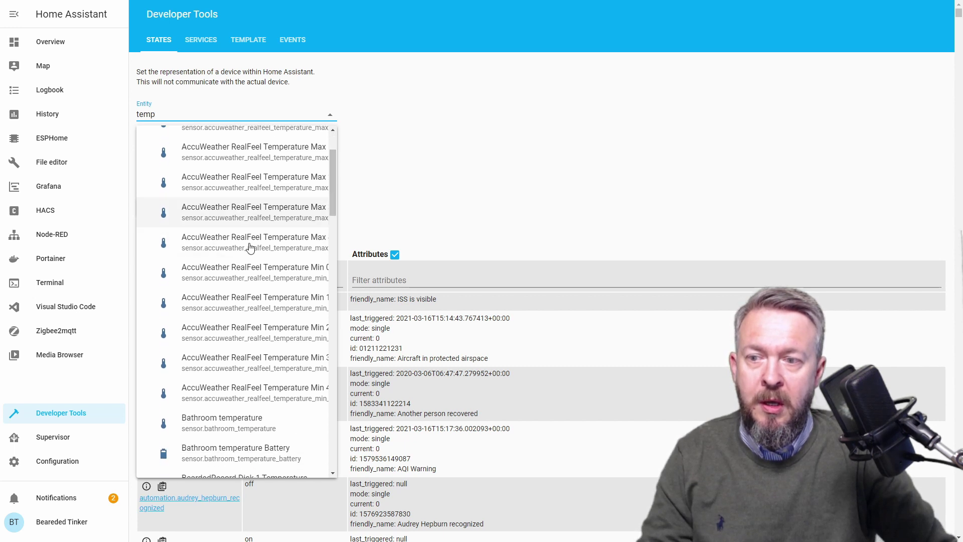
drag(335, 169, 338, 213)
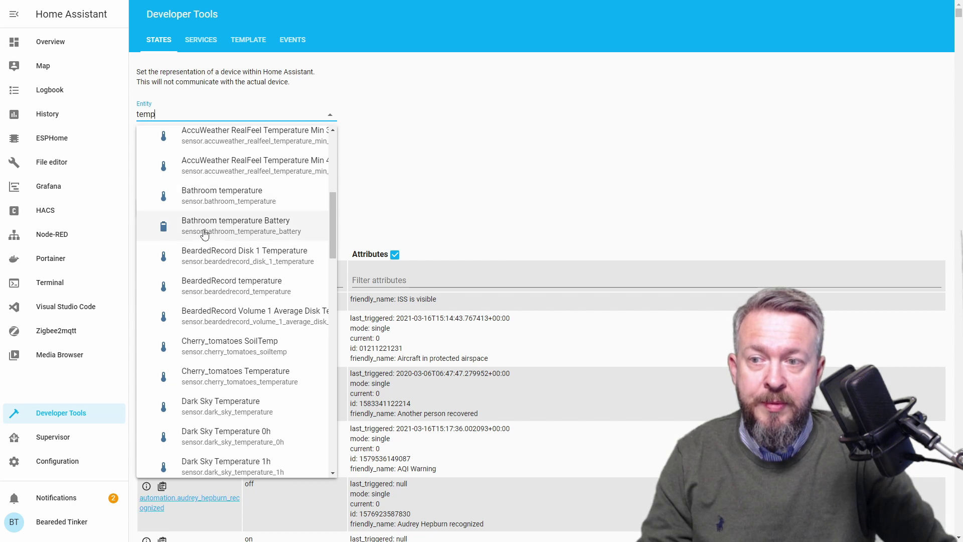
drag(333, 226, 337, 262)
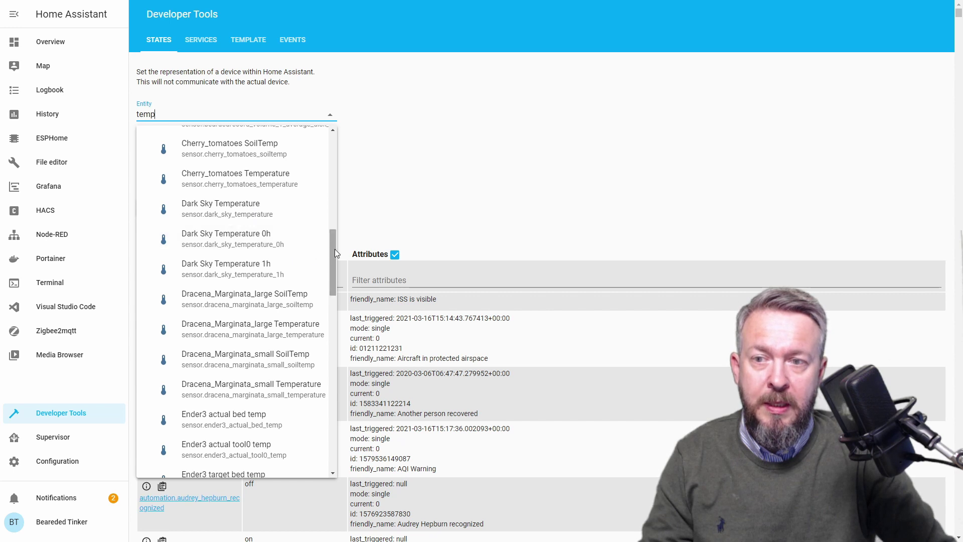
drag(334, 249, 327, 390)
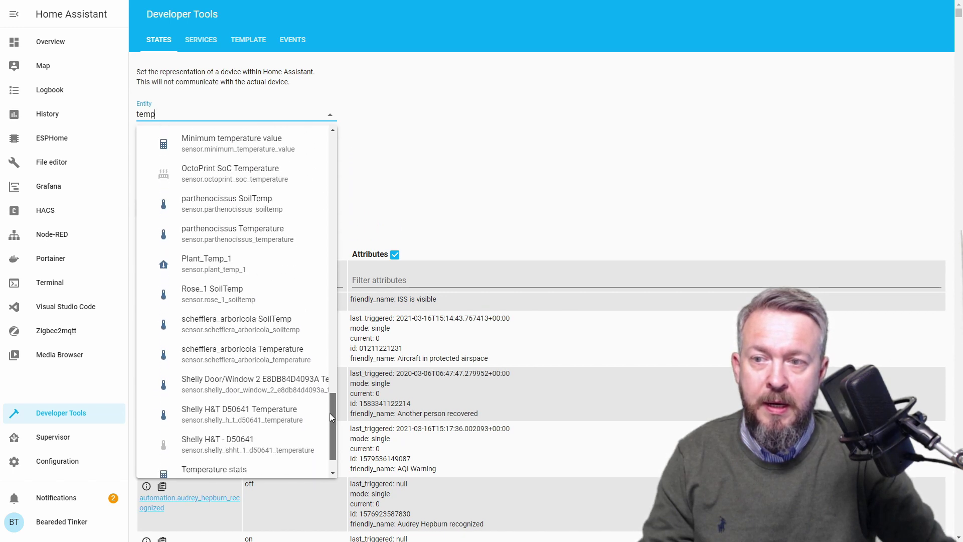
click(264, 230)
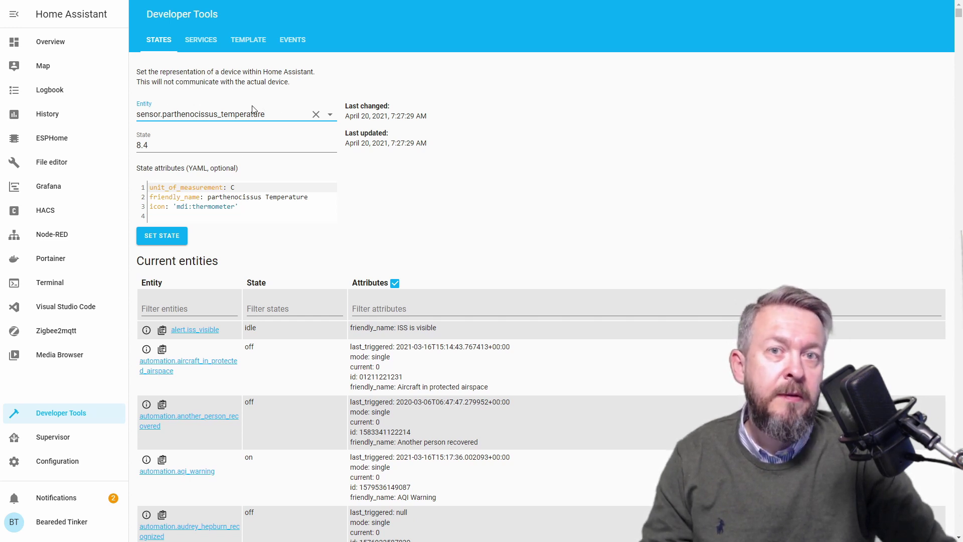
key(ctrl+a)
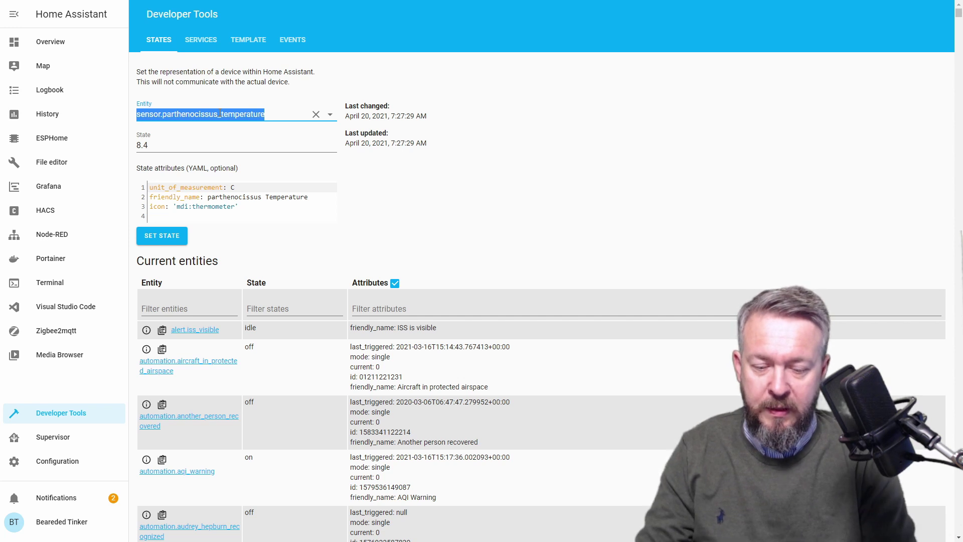
Inspect the Shelly H&T D50641 humidity sensor (49.5), then sensor.rose_1_pressure (998.7455 hPa)
text(humidi)
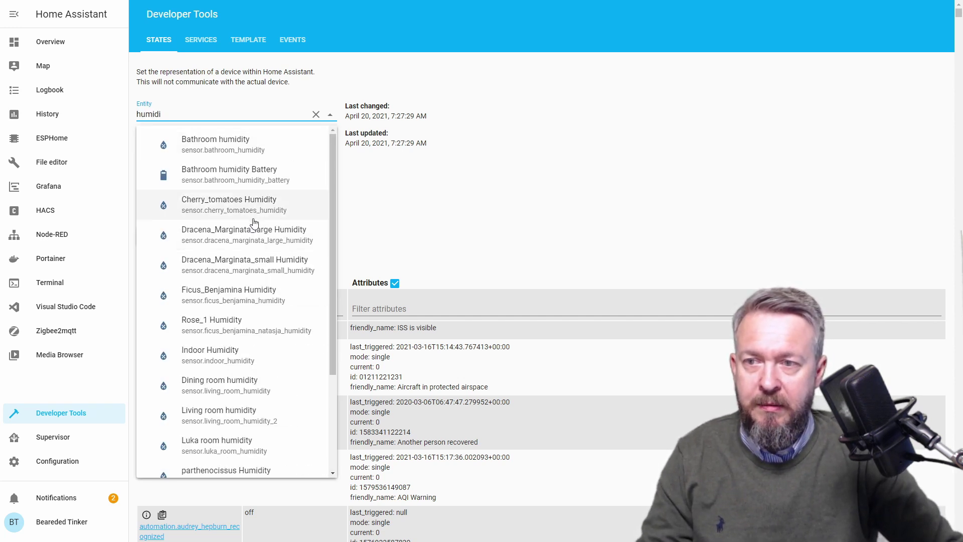
scroll(254, 223, down, 3)
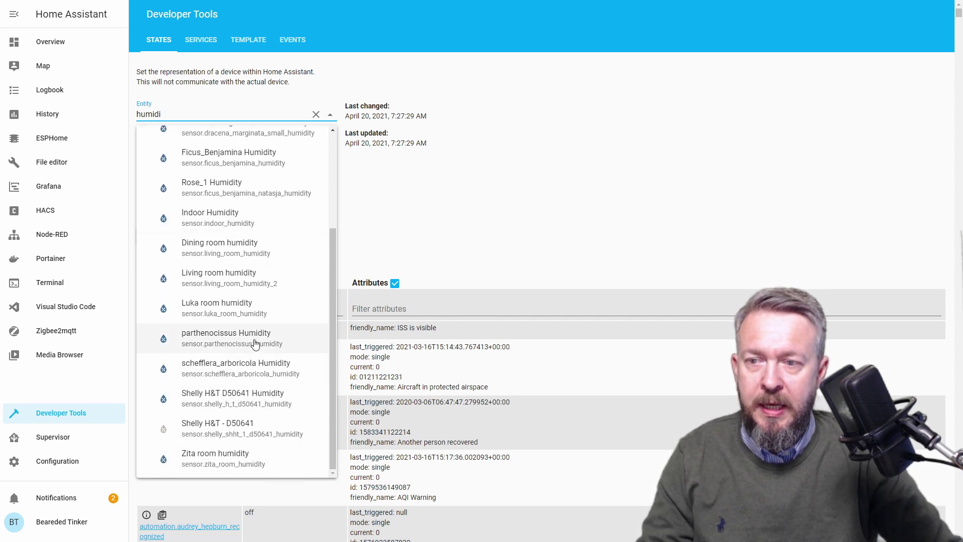
click(236, 398)
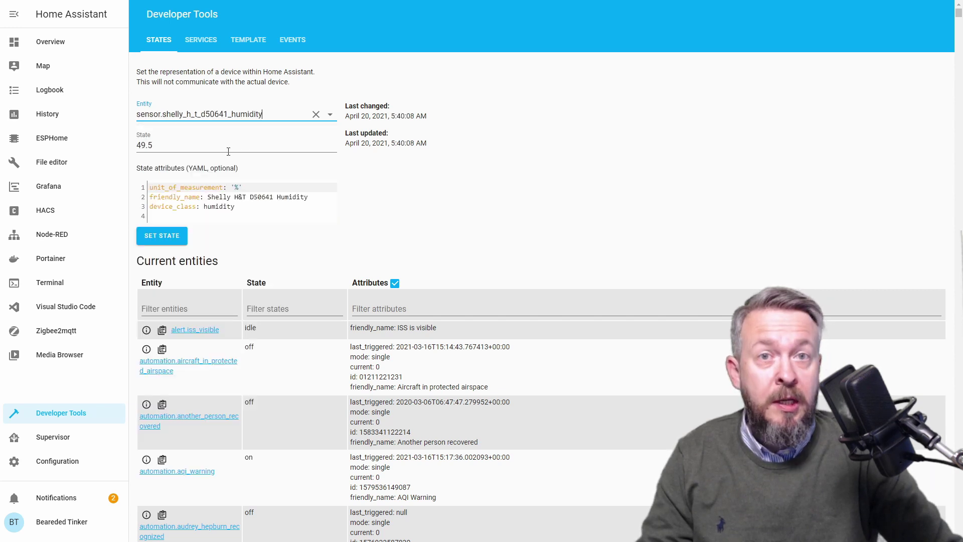
drag(261, 114, 108, 114)
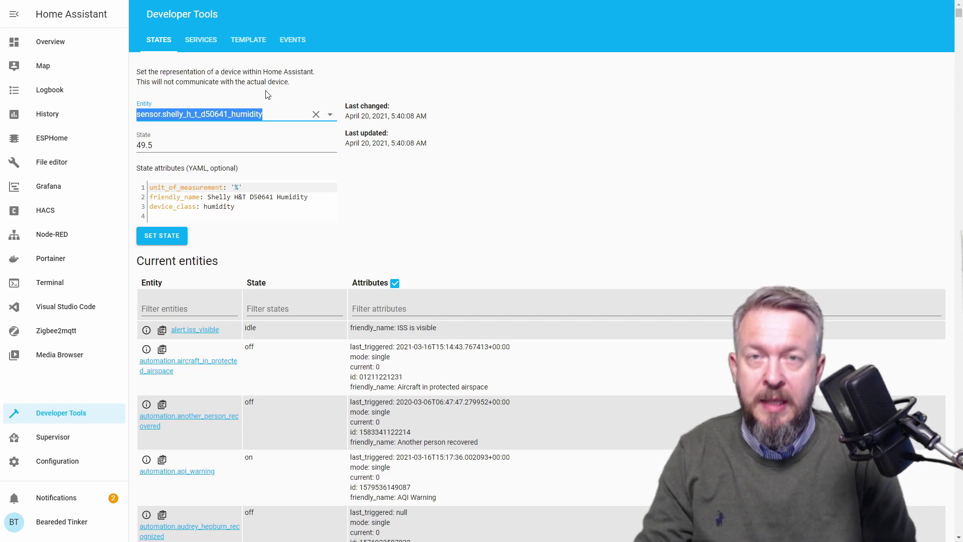
text(pressure)
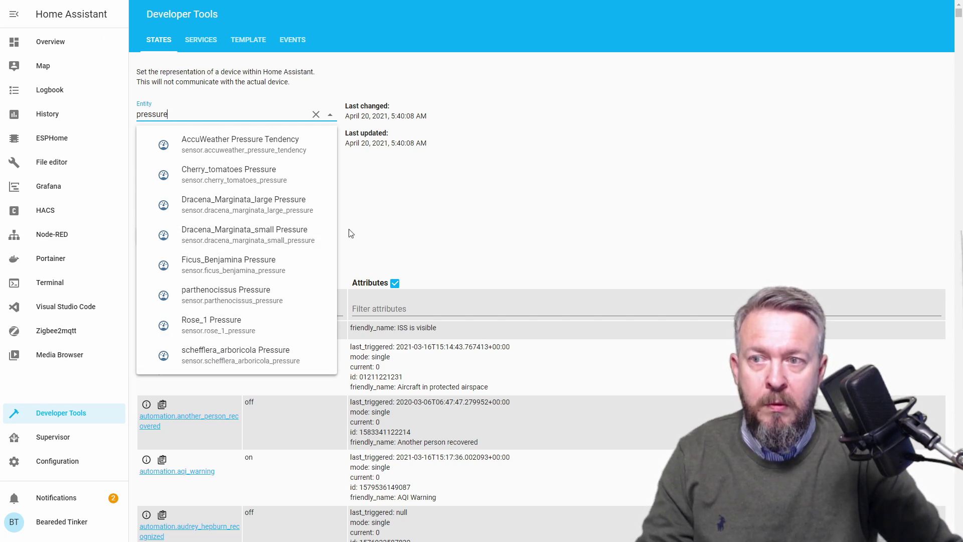
click(228, 322)
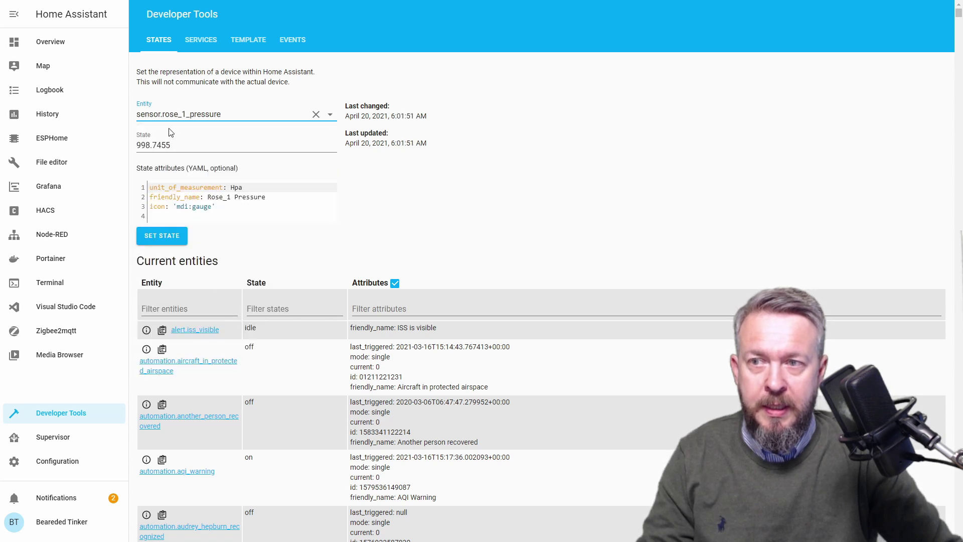
Look up the weather.home entity in the Entity field
click(255, 116)
triple_click(255, 116)
text(wea)
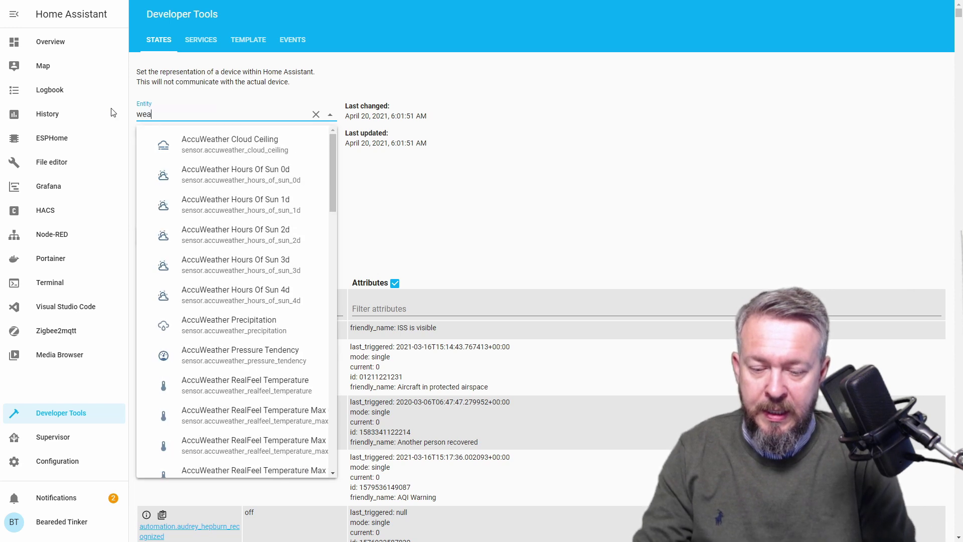
text(ther.)
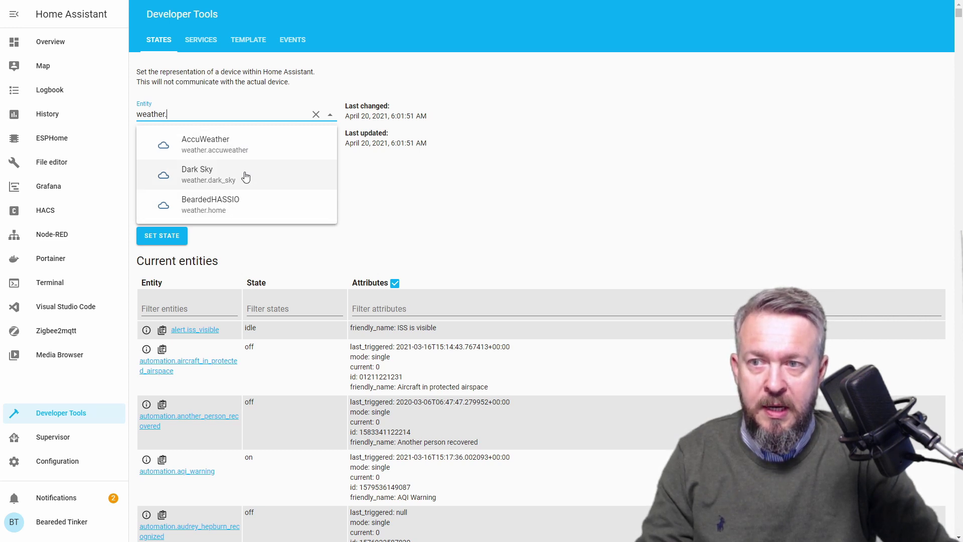
click(233, 208)
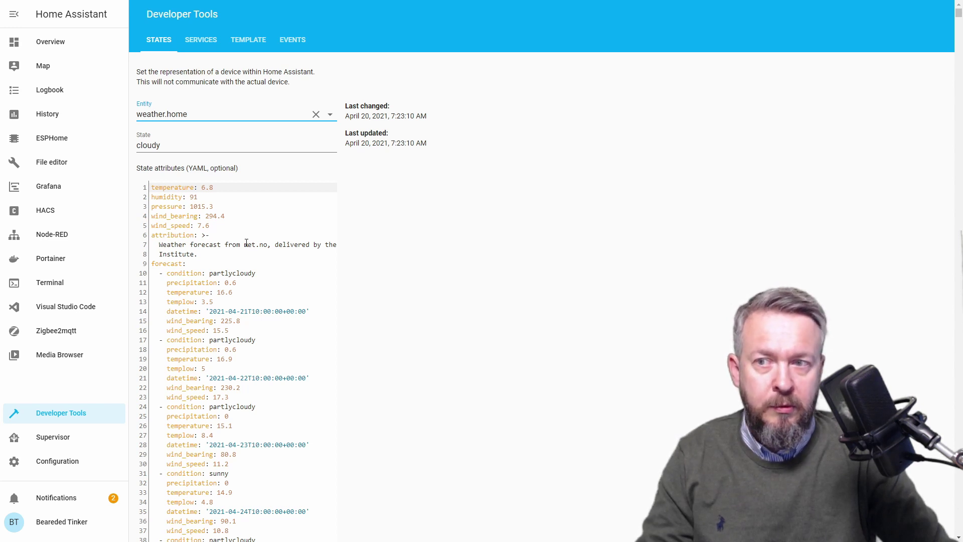
Inspect the weather.accuweather and weather.dark_sky entities
click(245, 113)
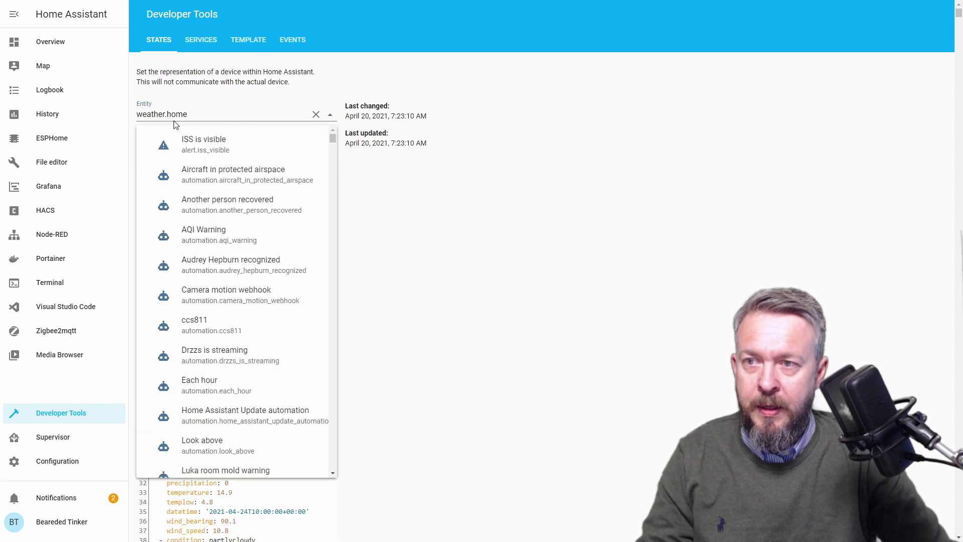
drag(165, 114, 222, 116)
text(.acc)
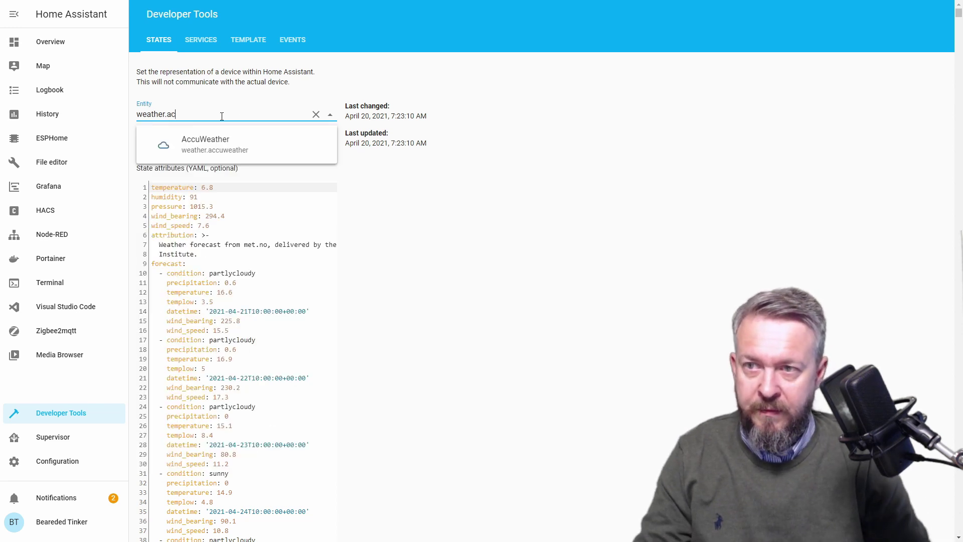
click(228, 141)
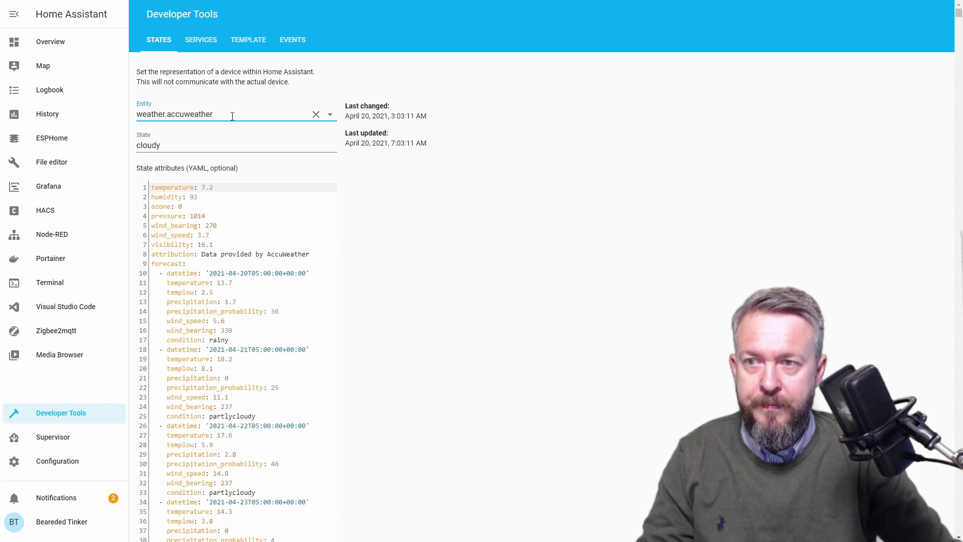
drag(167, 113, 243, 127)
text(dar)
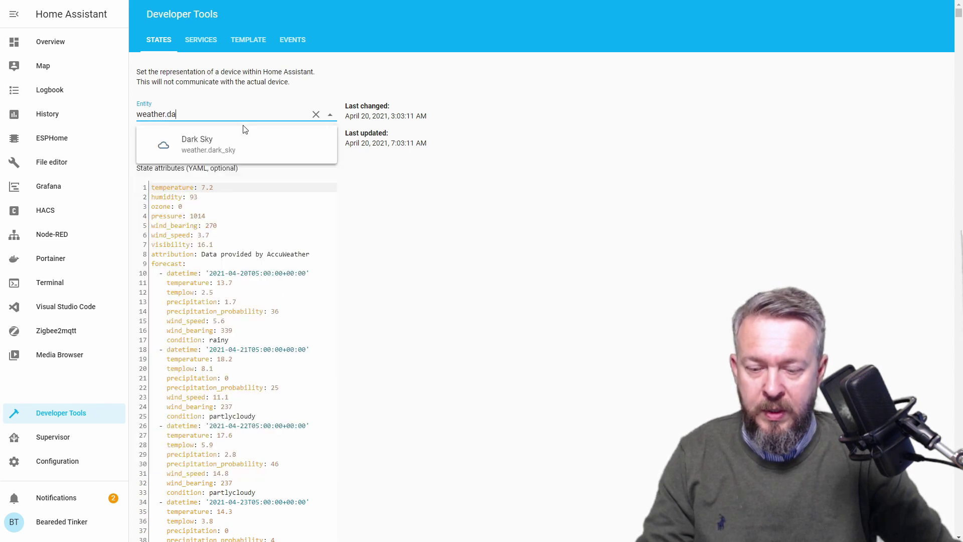
click(239, 144)
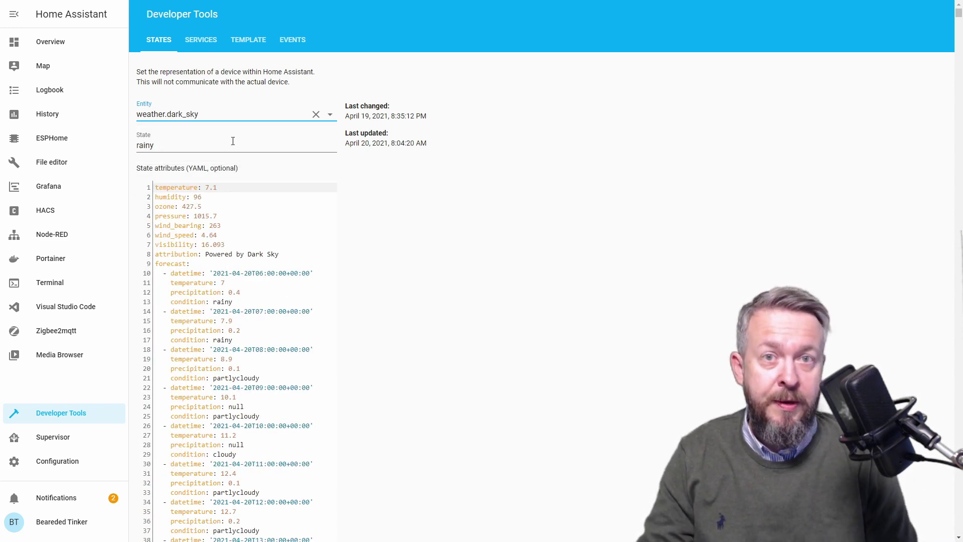
Inspect sensor.current_ozone_level (state 412), then open the Visual Studio Code panel
key(ctrl+a)
key(BackSpace)
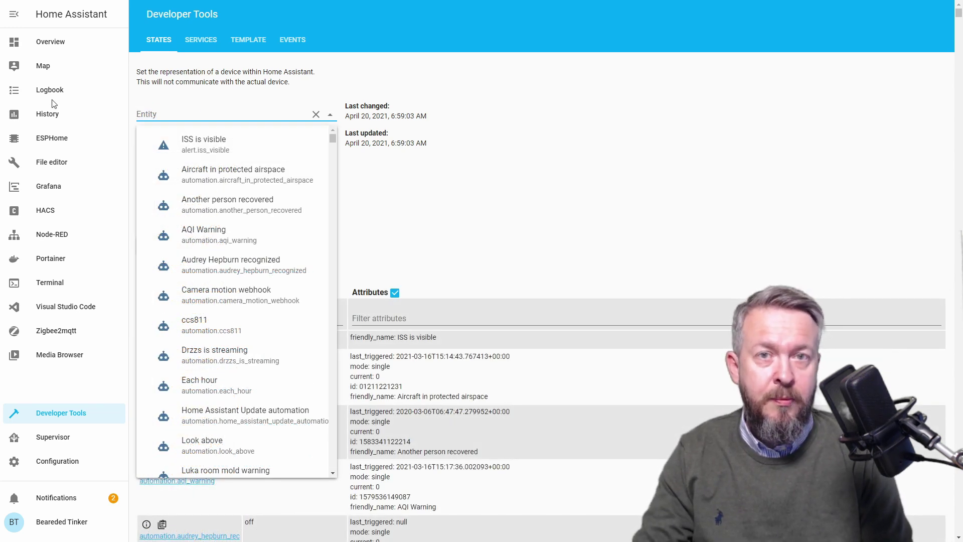
text(ozo)
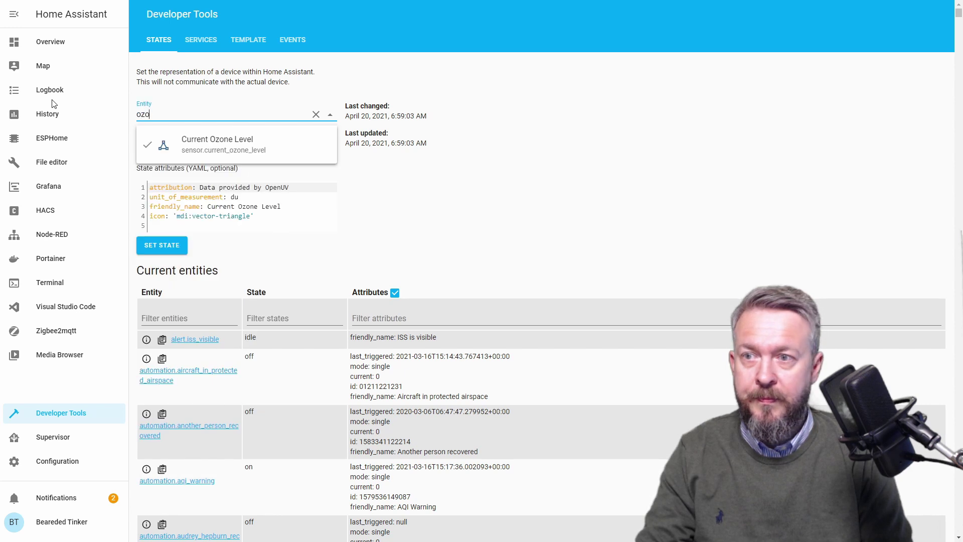
click(200, 144)
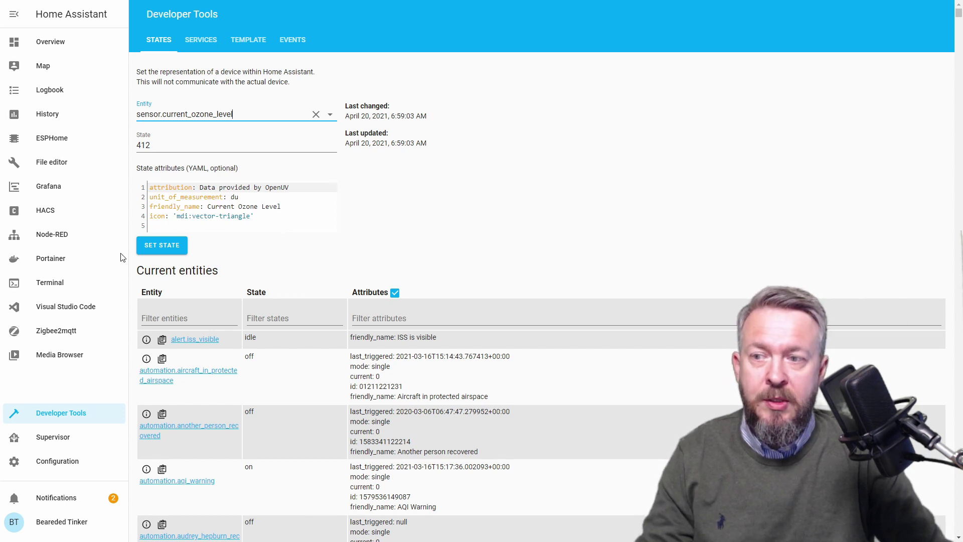
click(72, 305)
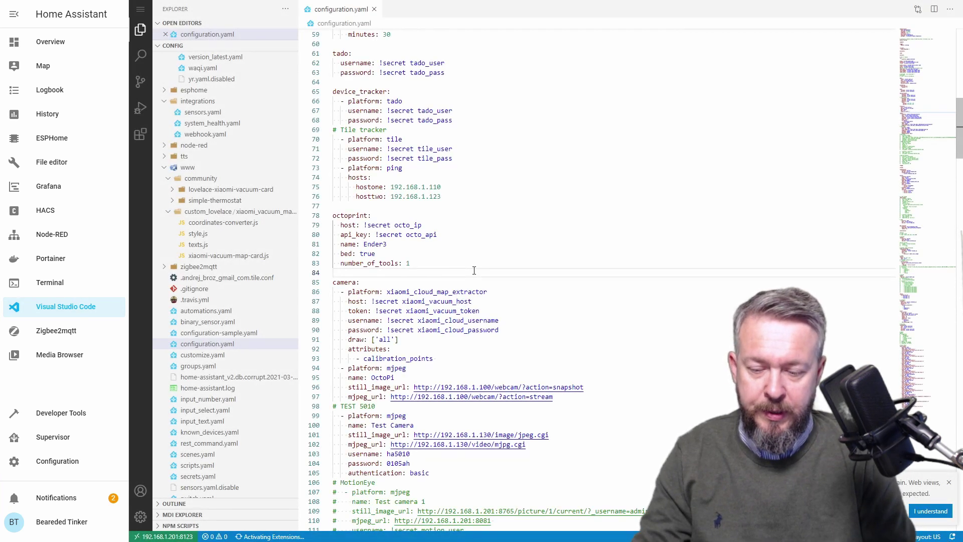
Find 'wea' in configuration.yaml and put the cursor after the Dark Sky api_key line
key(ctrl+f)
text(wea)
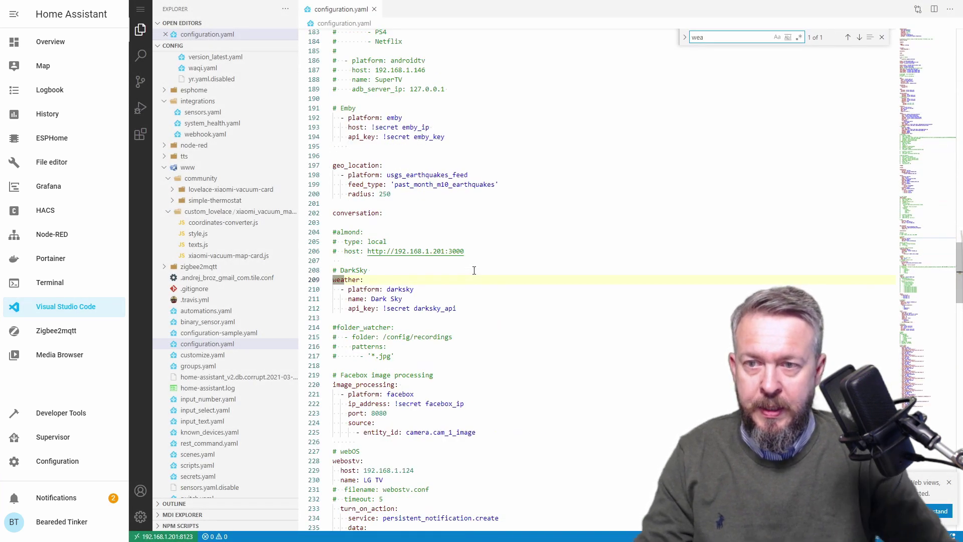
click(469, 288)
click(378, 280)
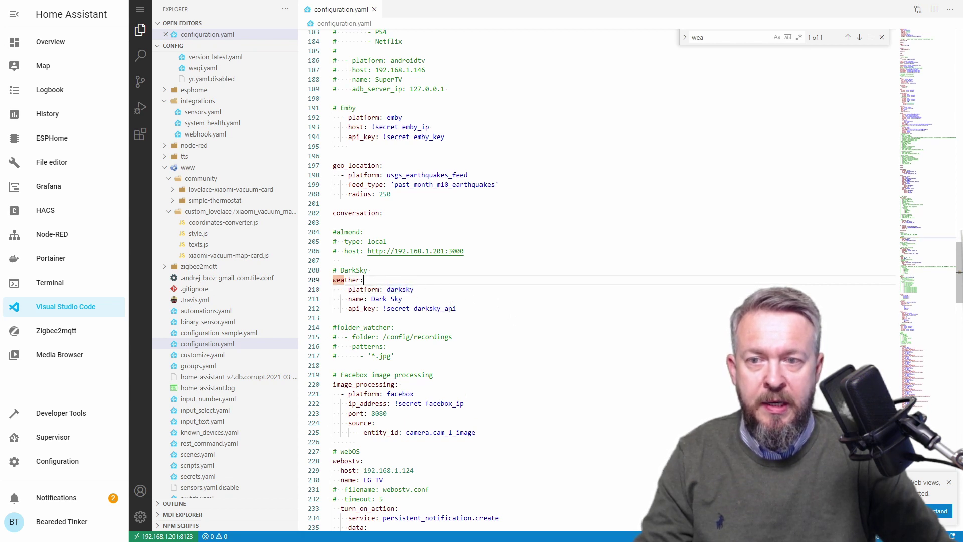
click(482, 303)
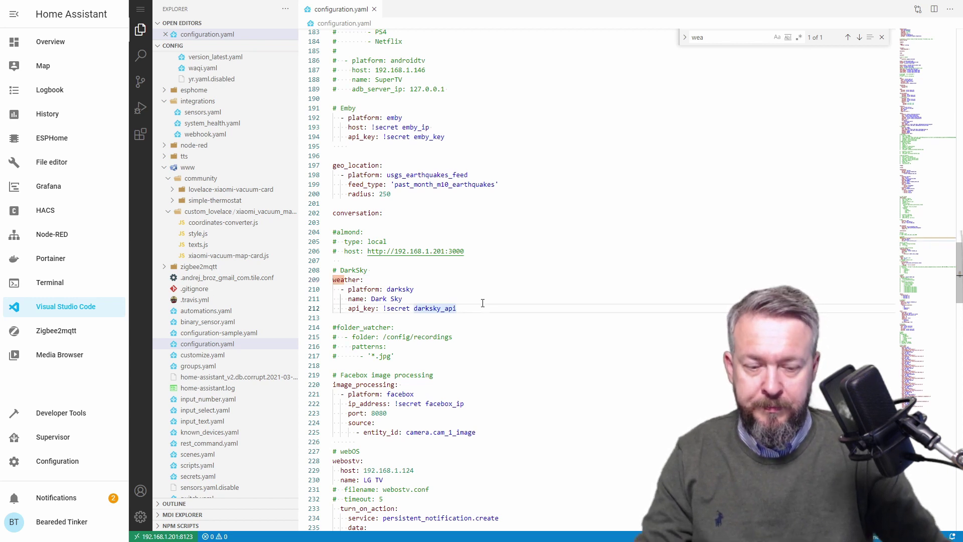
Add a '# Weather template' comment below the DarkSky weather block
key(Escape)
key(Return)
key(Return)
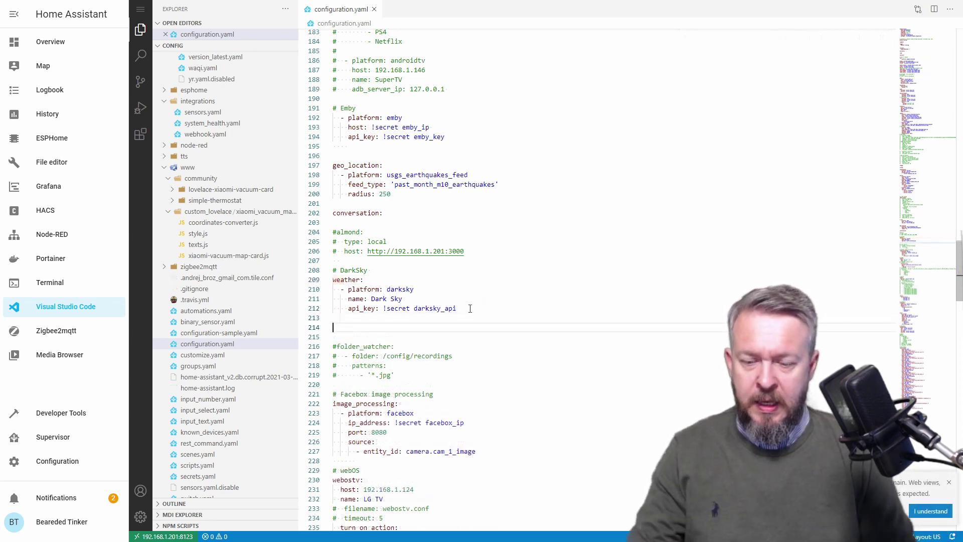
text(# Weather template)
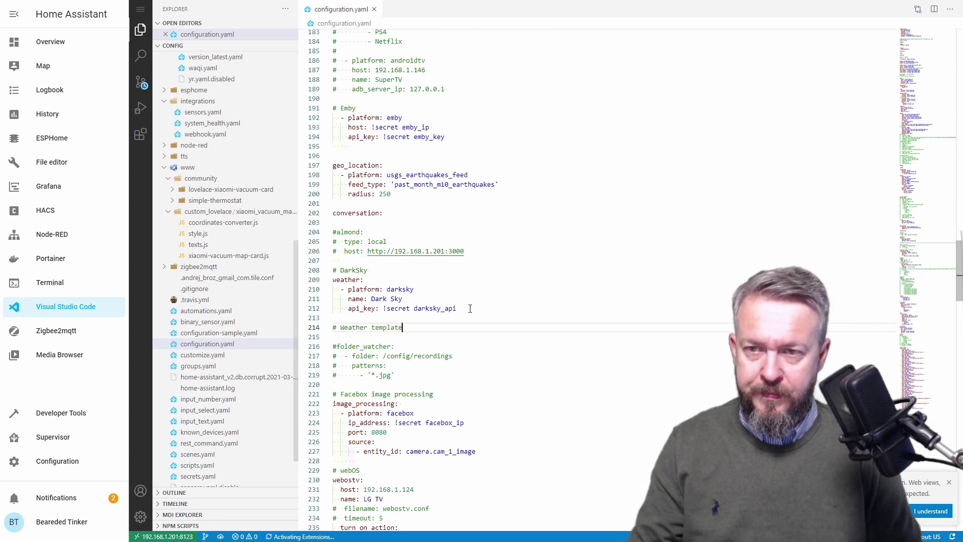
key(Return)
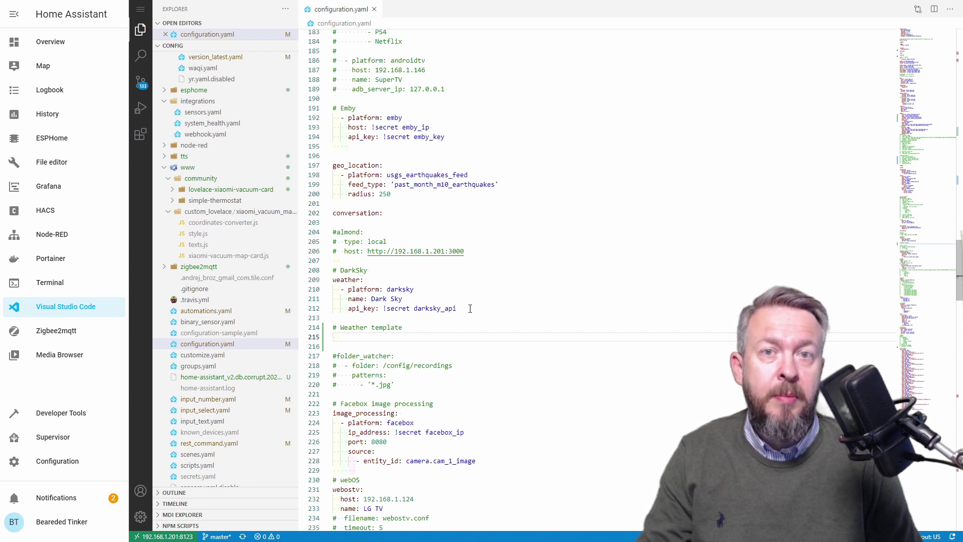
key(BackSpace)
Add a 'platform: template' entry named "My Weather" under the comment
text(p)
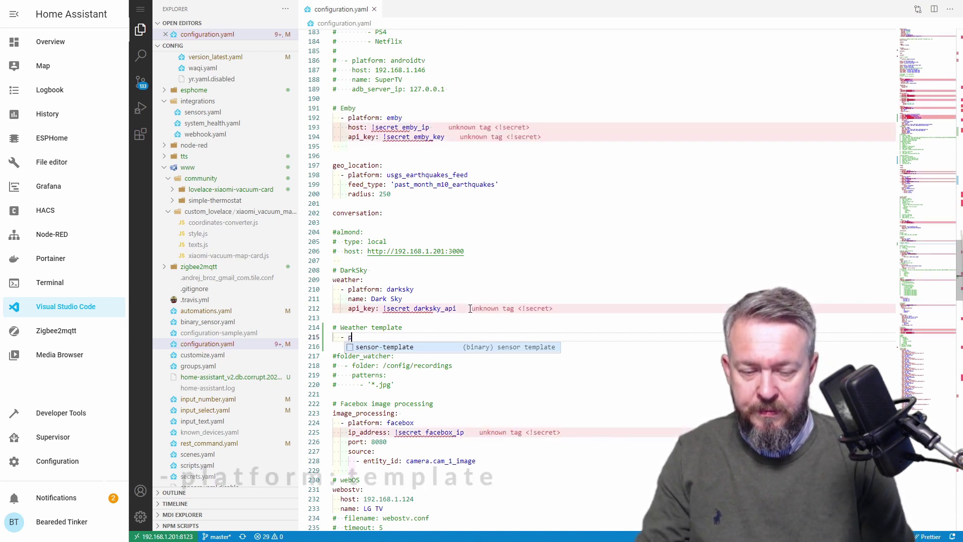
text(latform:)
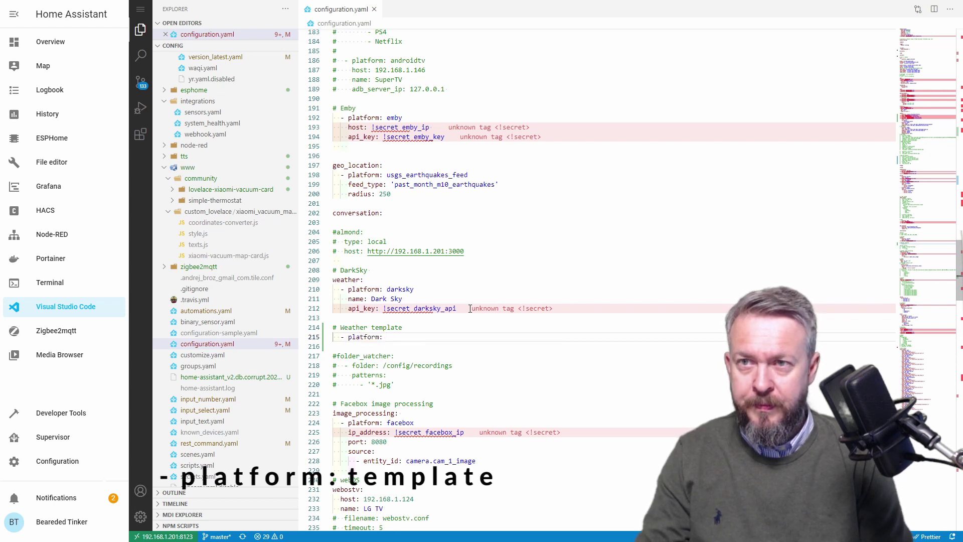
text( template)
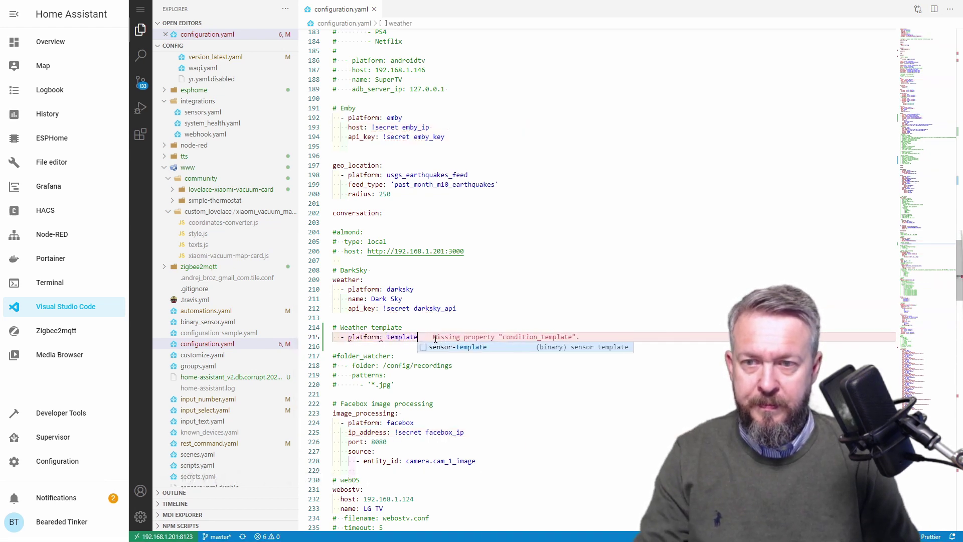
key(Return)
key(ctrl+space)
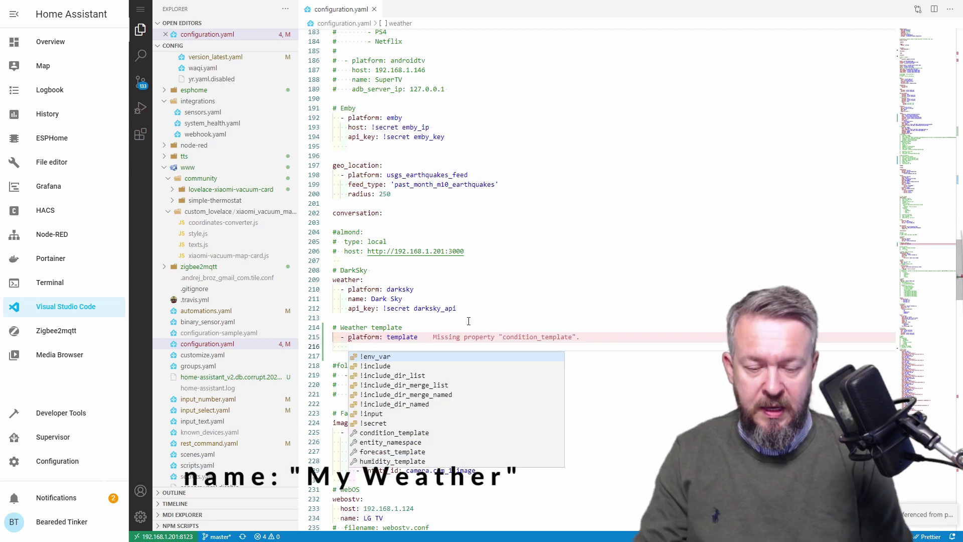
text(name;:)
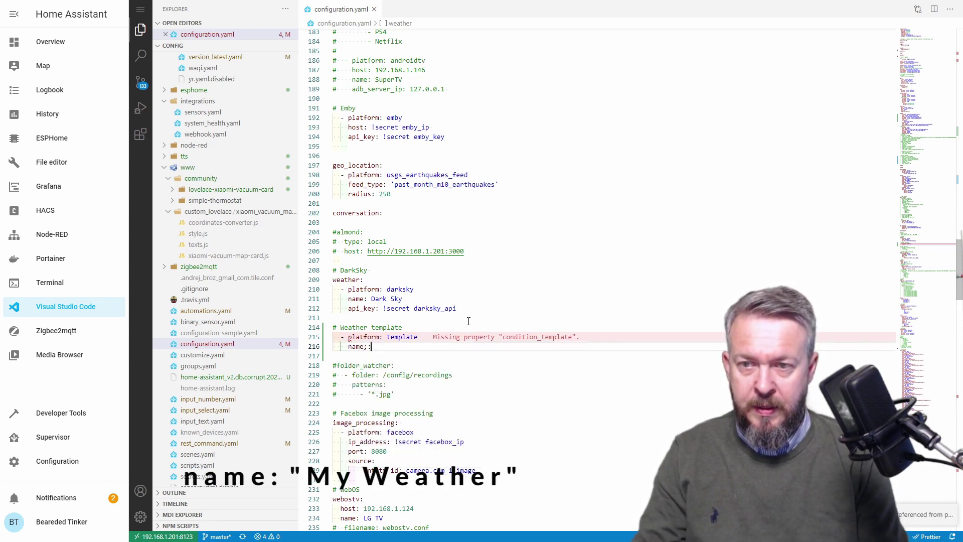
text(: ")
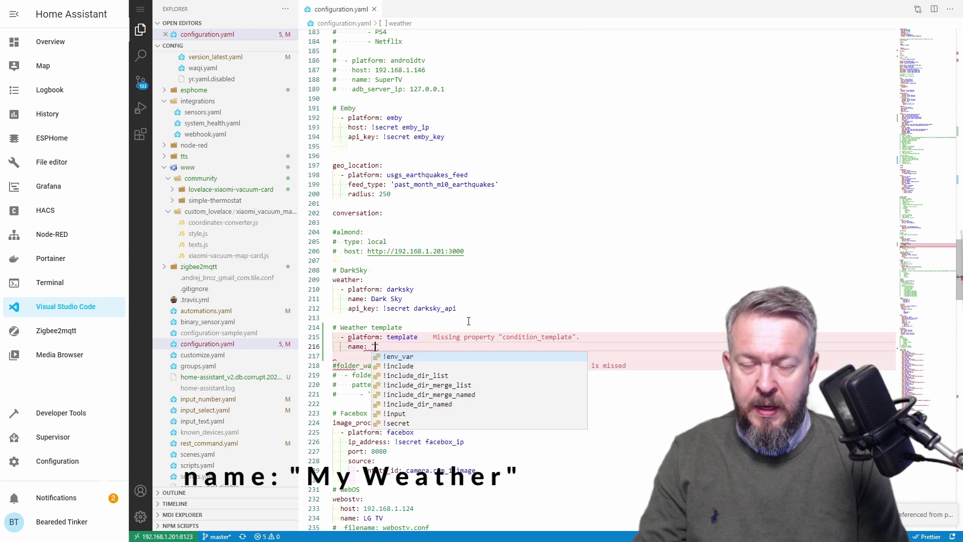
text(My Weather)
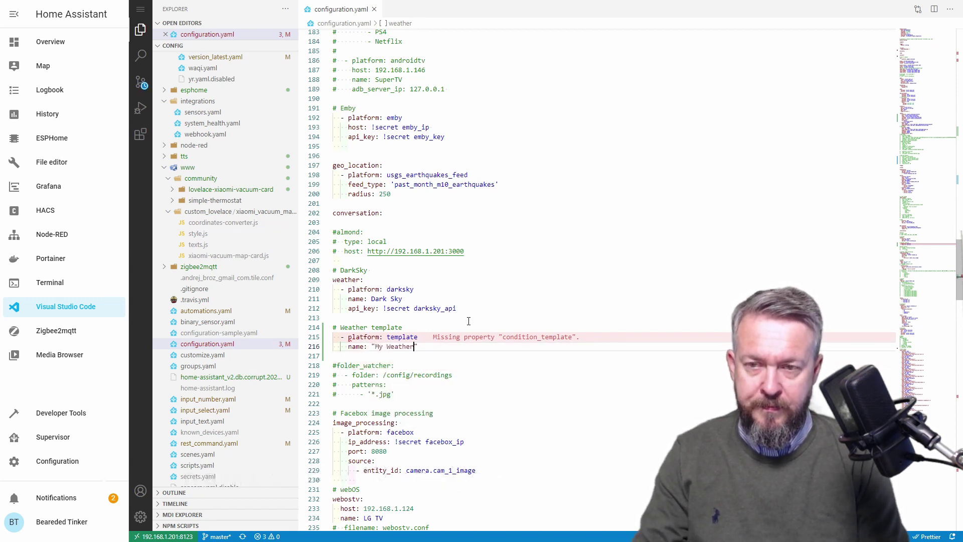
key(Return)
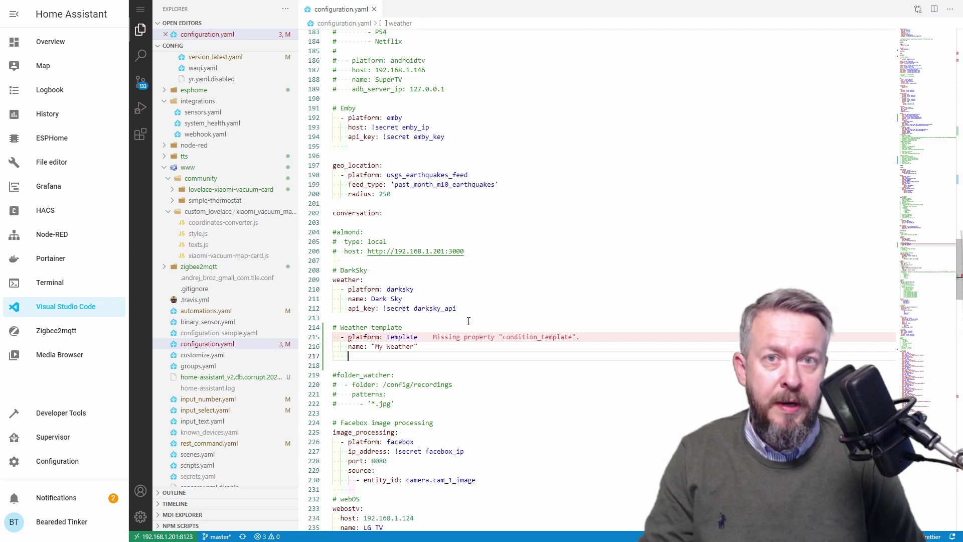
Add a unique_id line to My Weather holding a generated UUID
text(uniquie:)
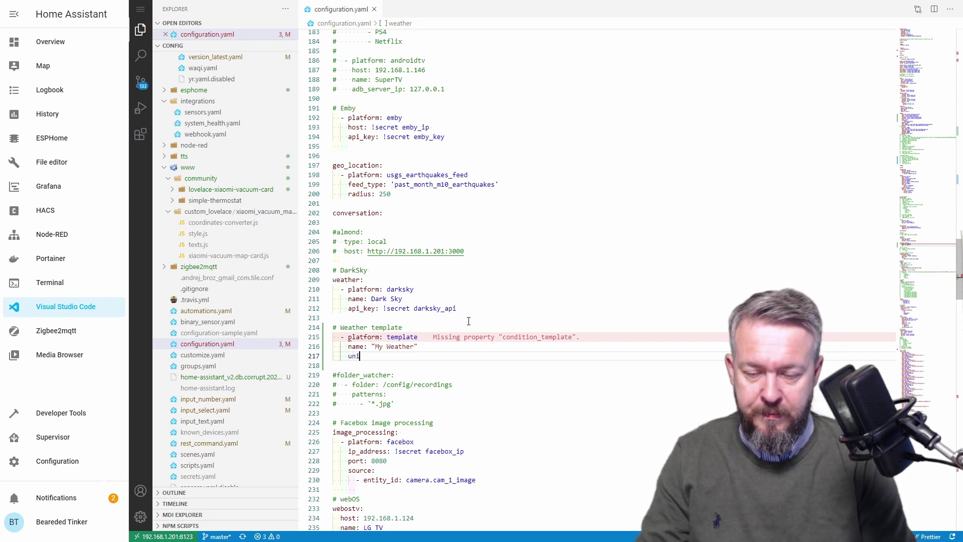
key(BackSpace)
key(BackSpace)
key(BackSpace)
text(e_id)
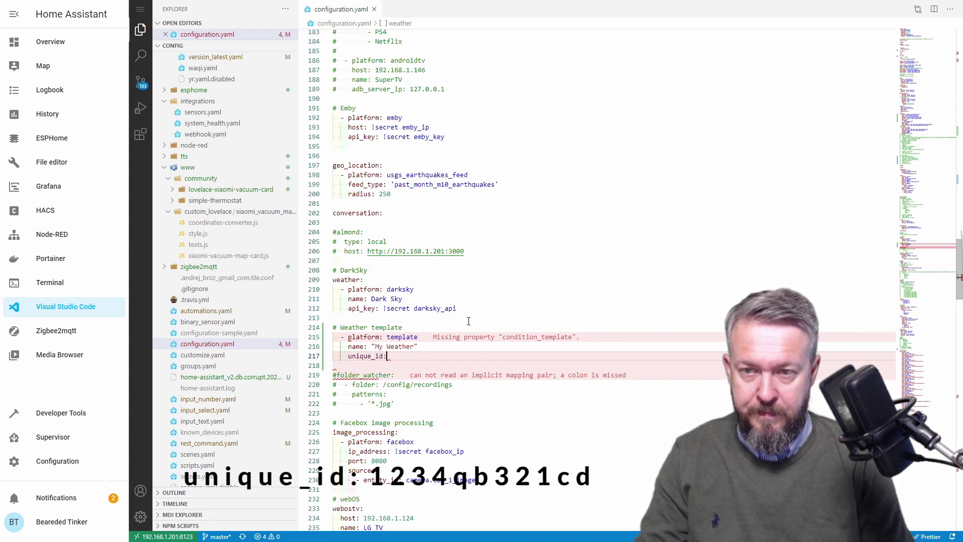
text(:)
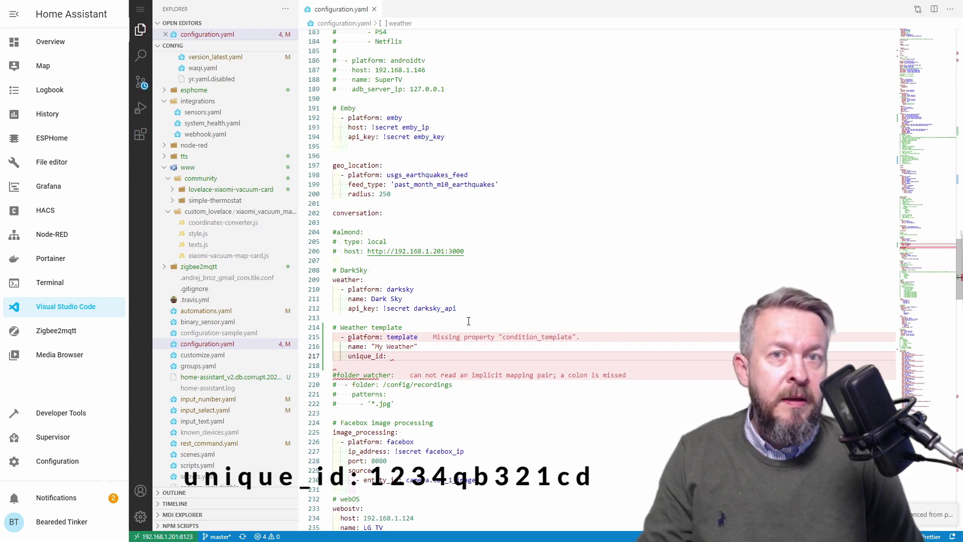
key(ctrl+space)
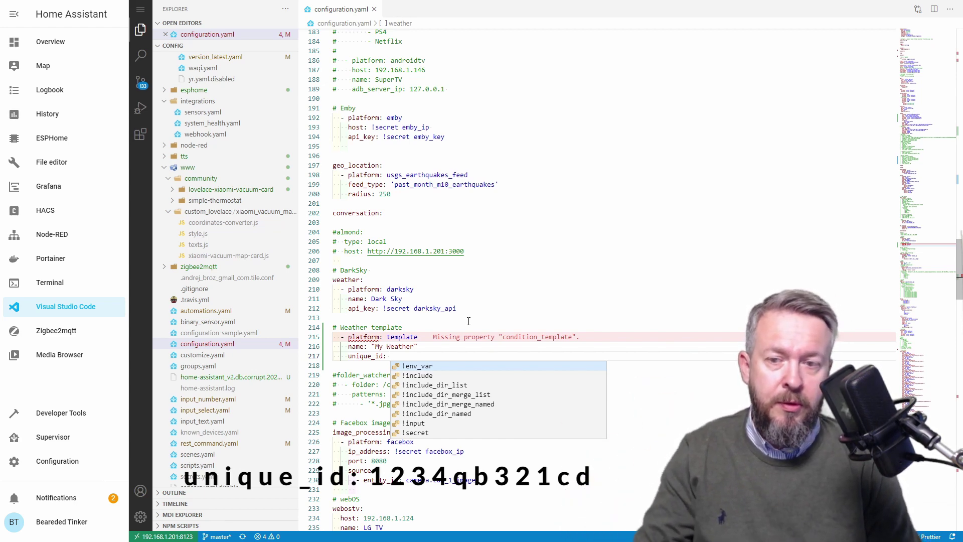
key(Escape)
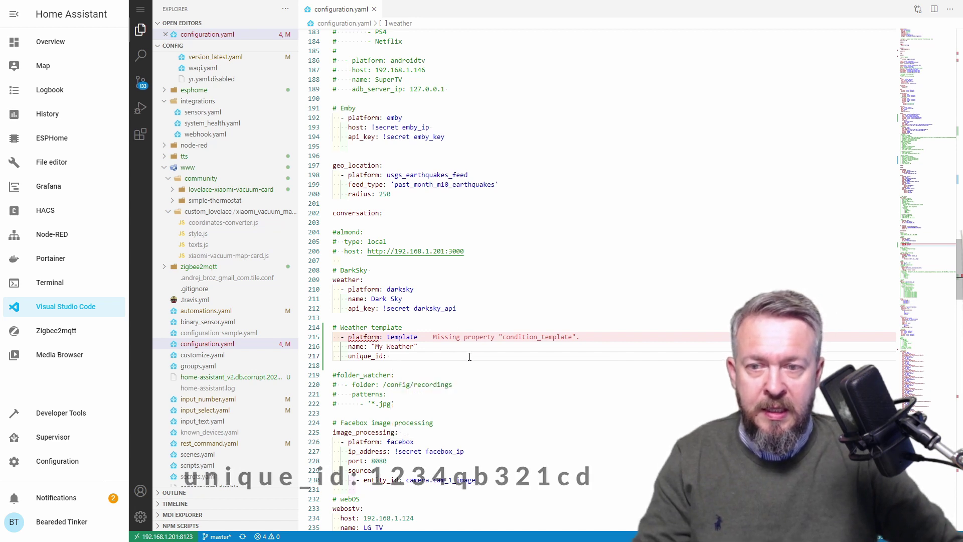
right_click(469, 358)
click(490, 470)
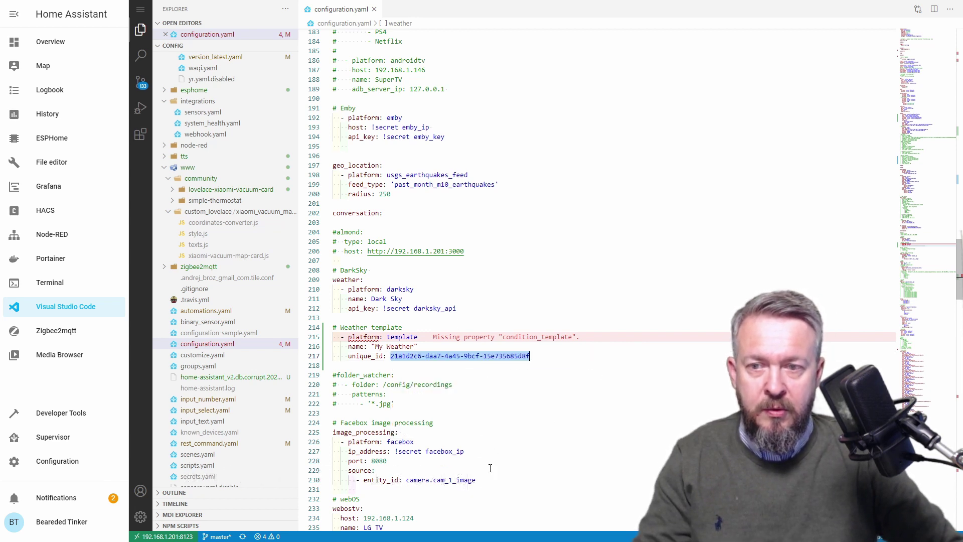
click(549, 356)
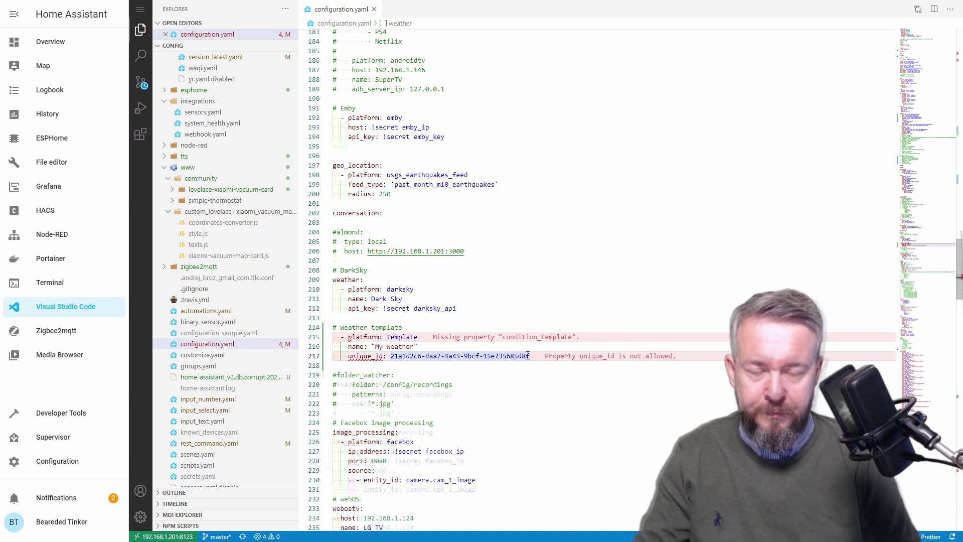
key(Return)
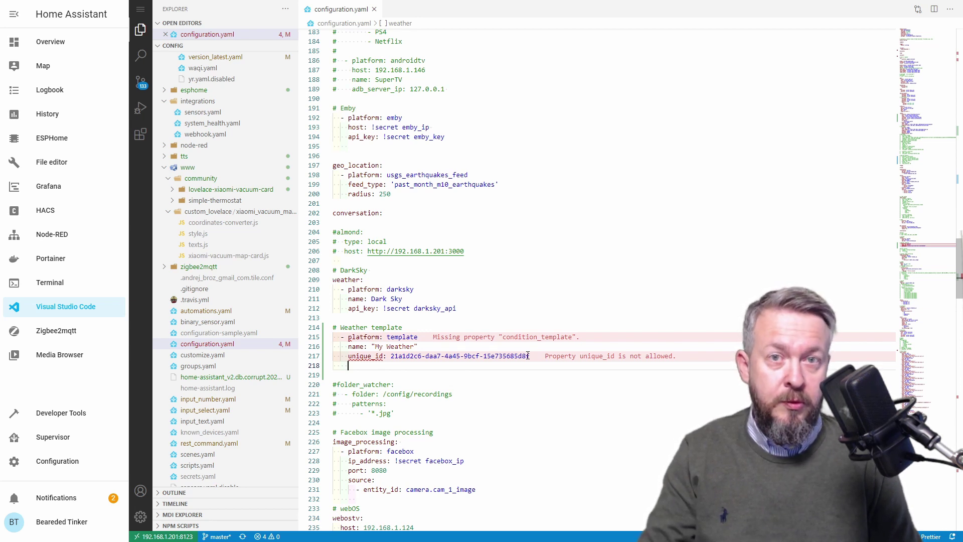
Type condition_template: "{{ states('weather.dark_sky') }}" on the new line
text(condi)
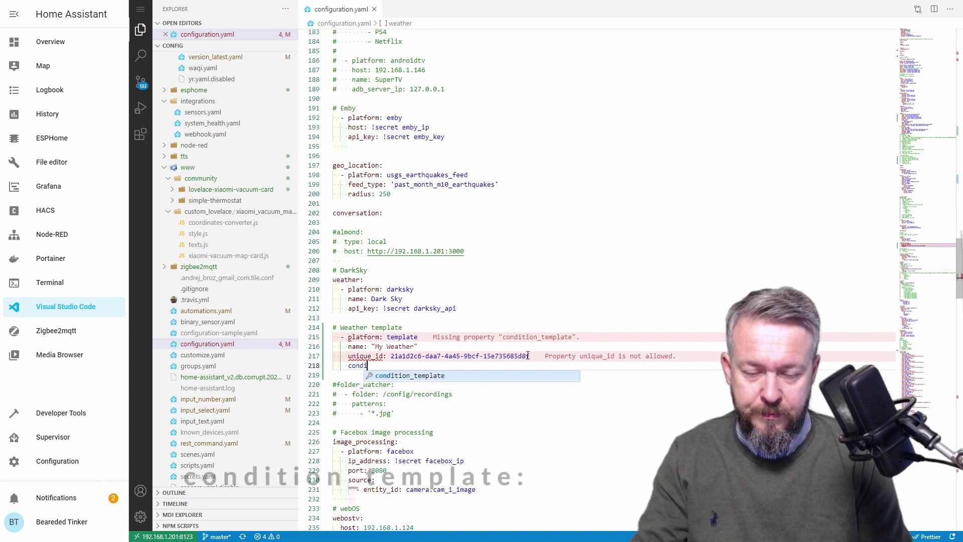
text(tion_template:)
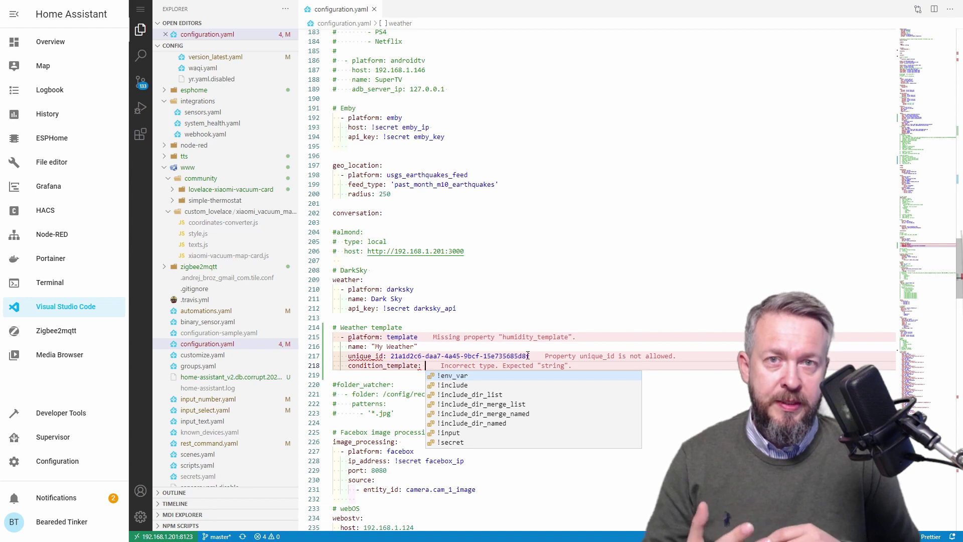
text("{{)
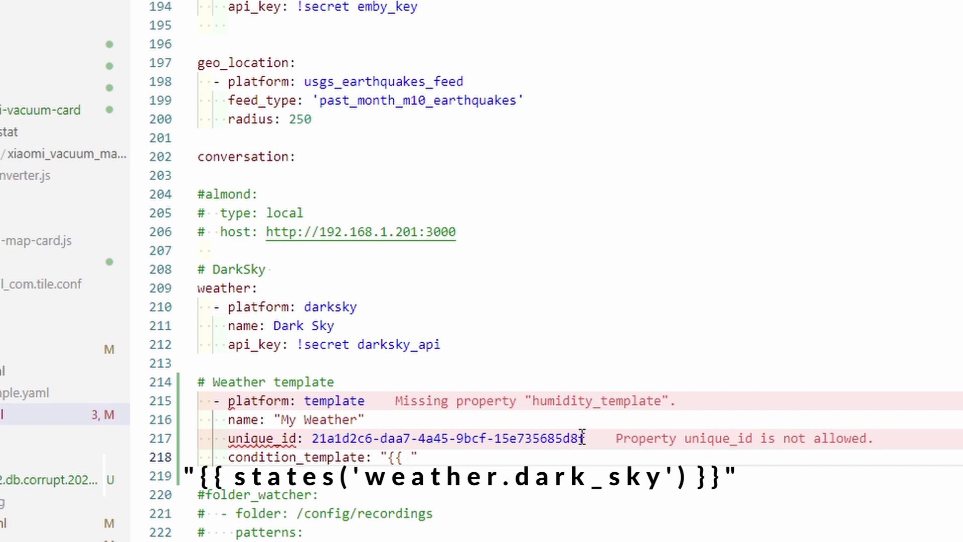
text( states)
text(()
text(')
text(weather.da)
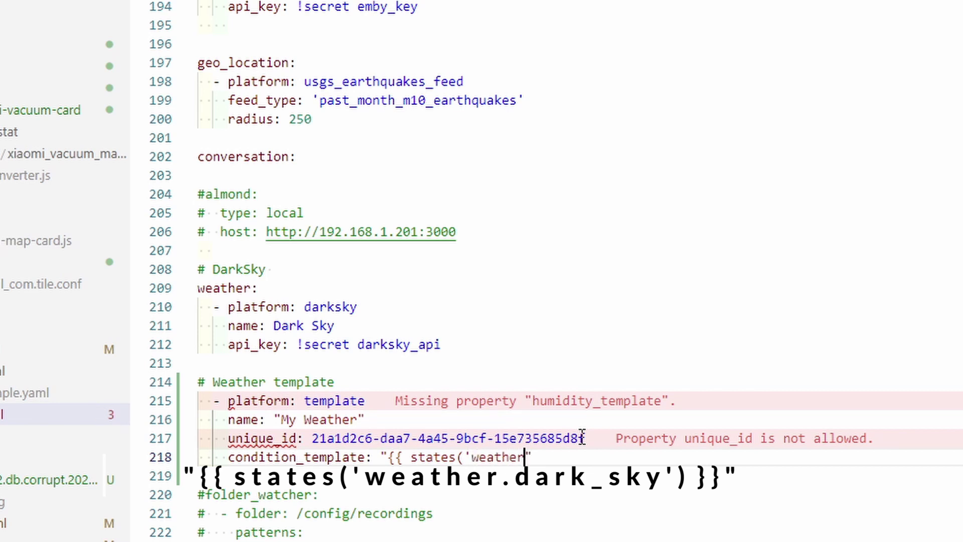
text(rk_sky)
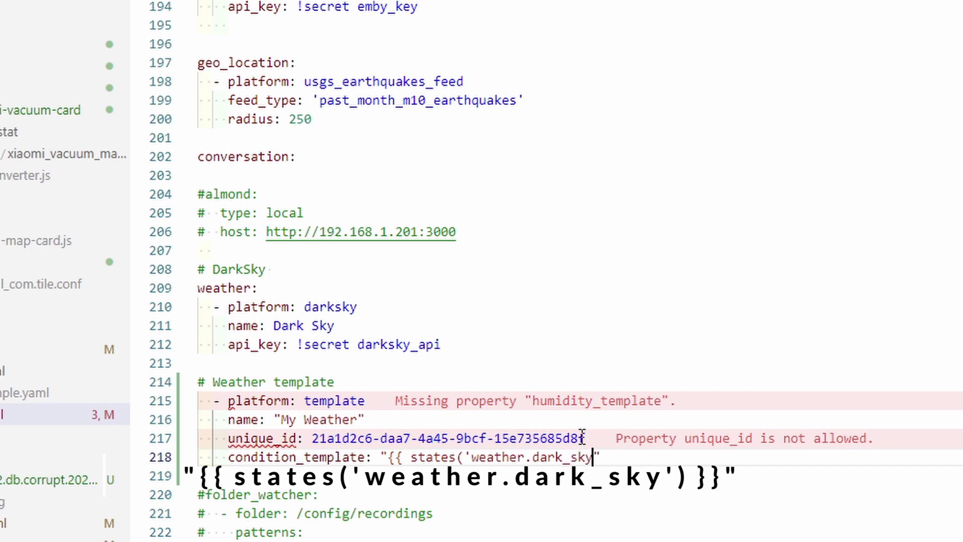
text(') }})
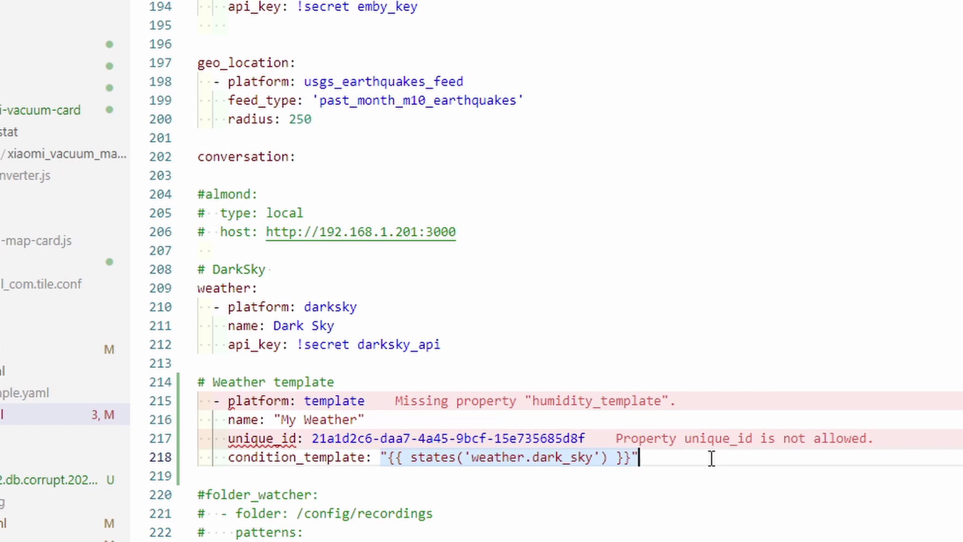
Add temperature_template: "{{ states('sensor.parthenocissus_temperature') }}" below condition_template
key(Return)
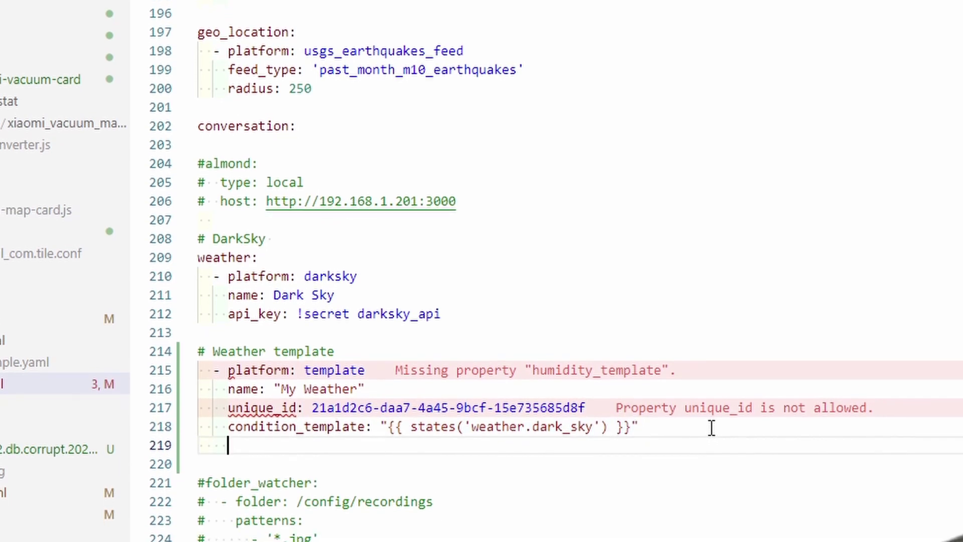
text(temperat)
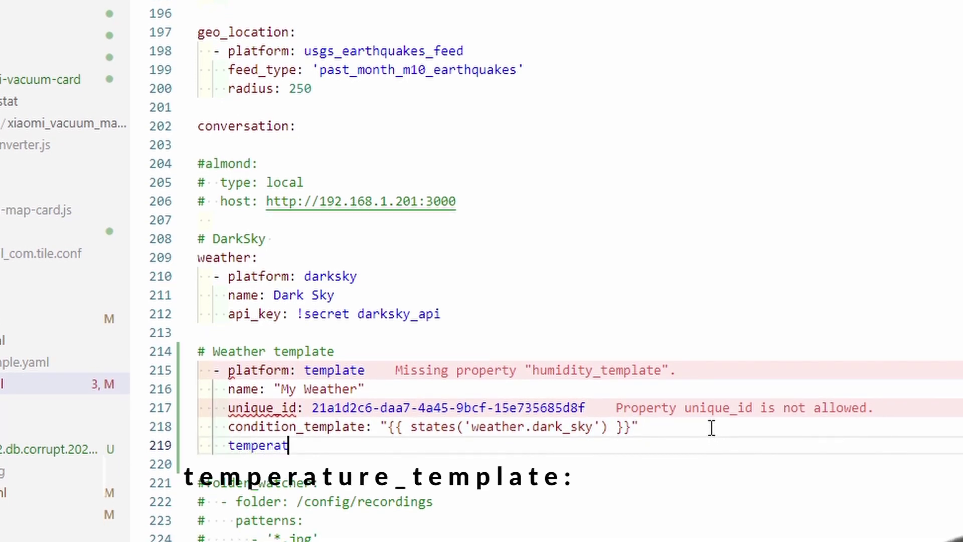
text(ure_te)
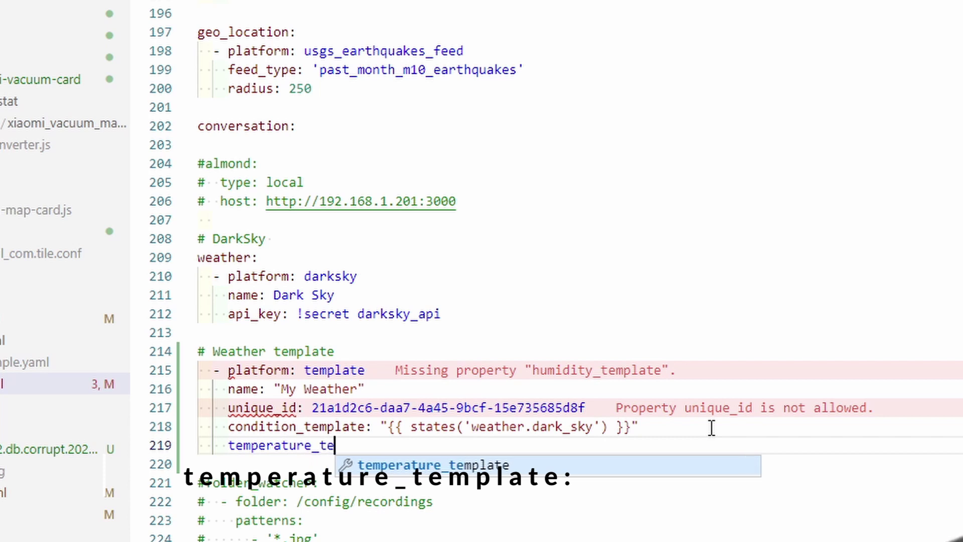
text(mplate:)
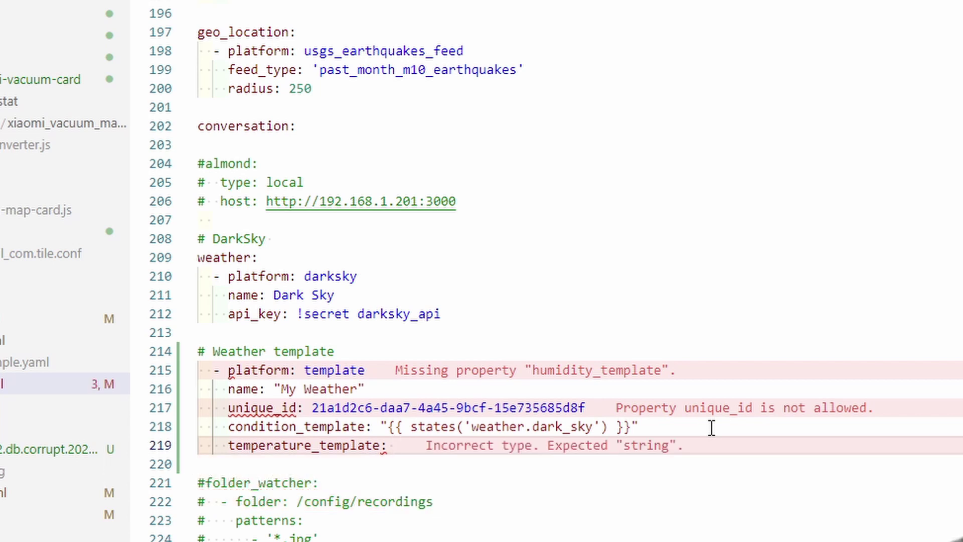
text( ")
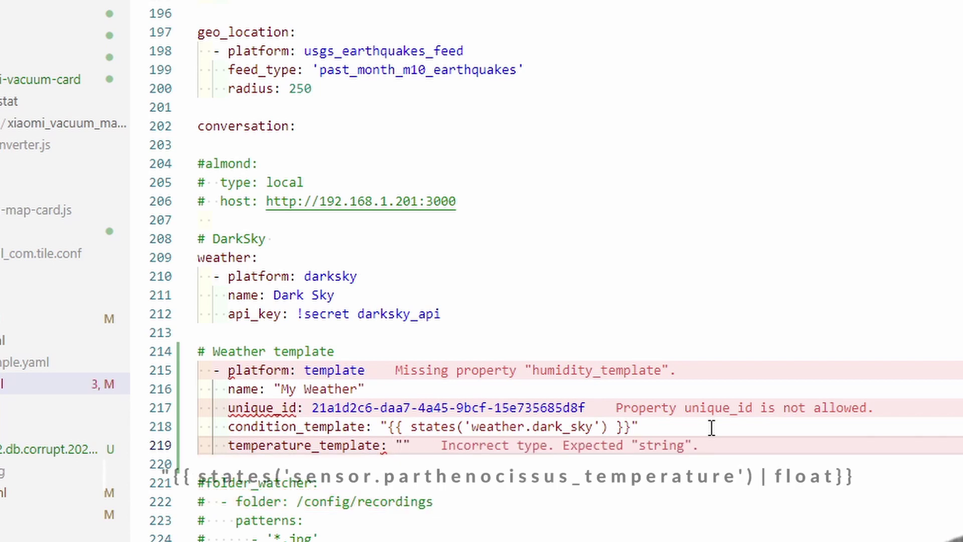
text({{ states(')
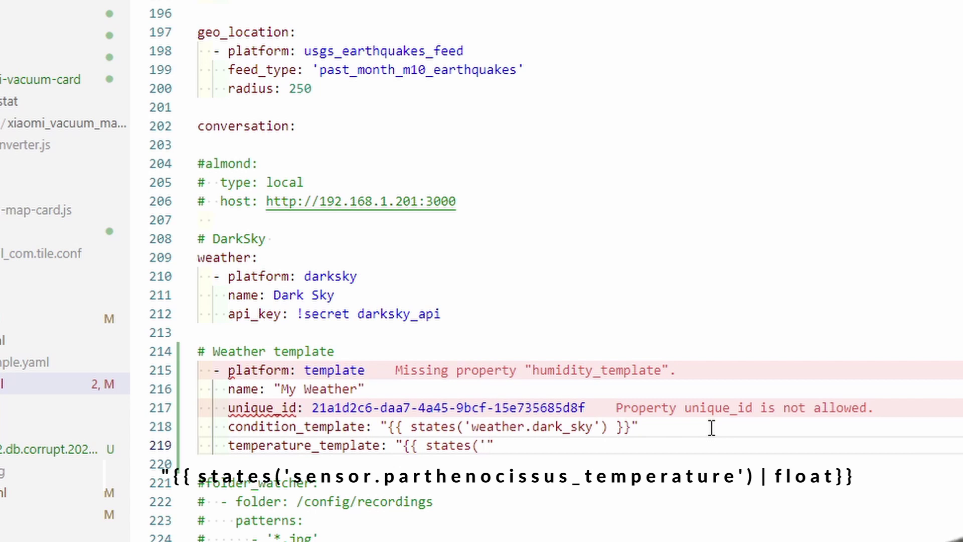
text(sensor.parthenocissus_temperature)
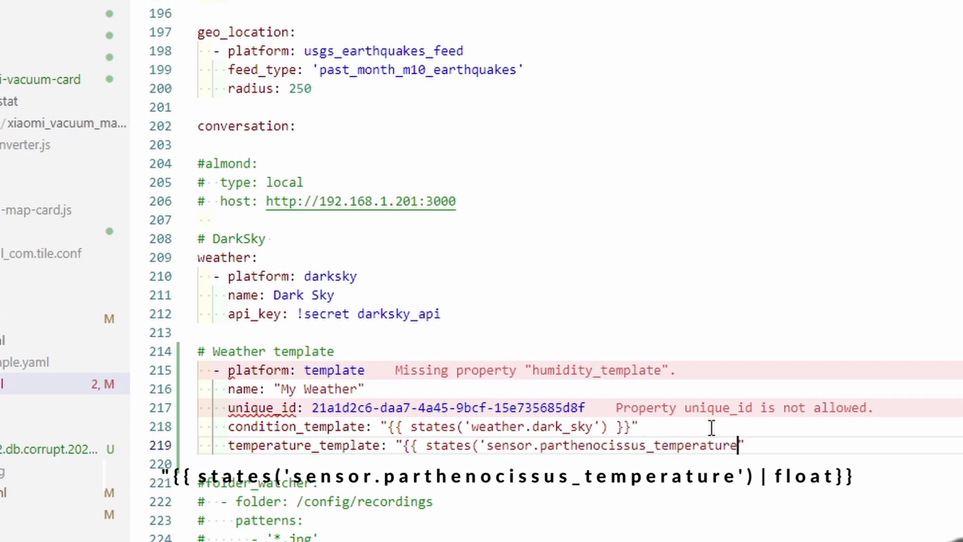
text('))
key(BackSpace)
text() }n)
key(BackSpace)
text(})
key(shift+alt+Right)
key(shift+alt+Right)
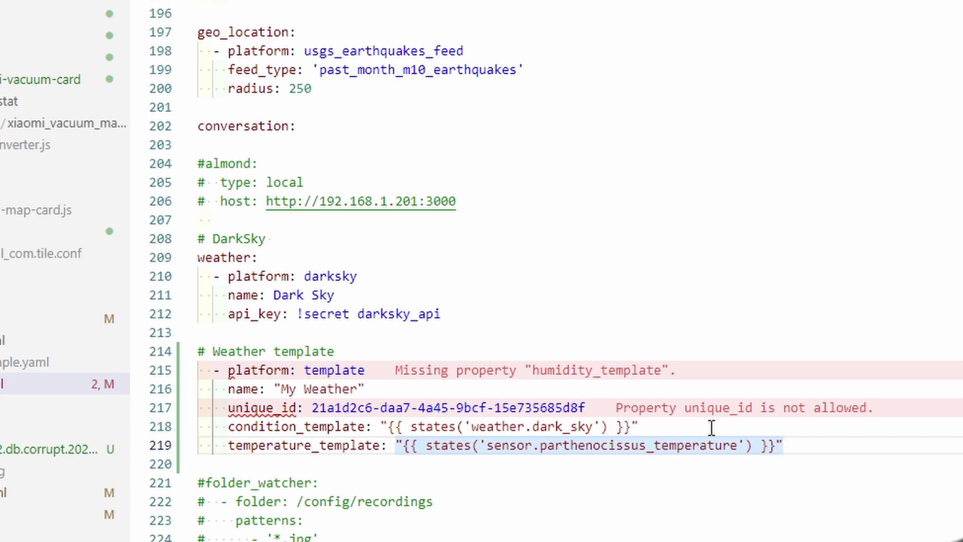
Add humidity_template for sensor.shelly_h_t_d50641_humidity and correct the 'humiditz' typo
key(Return)
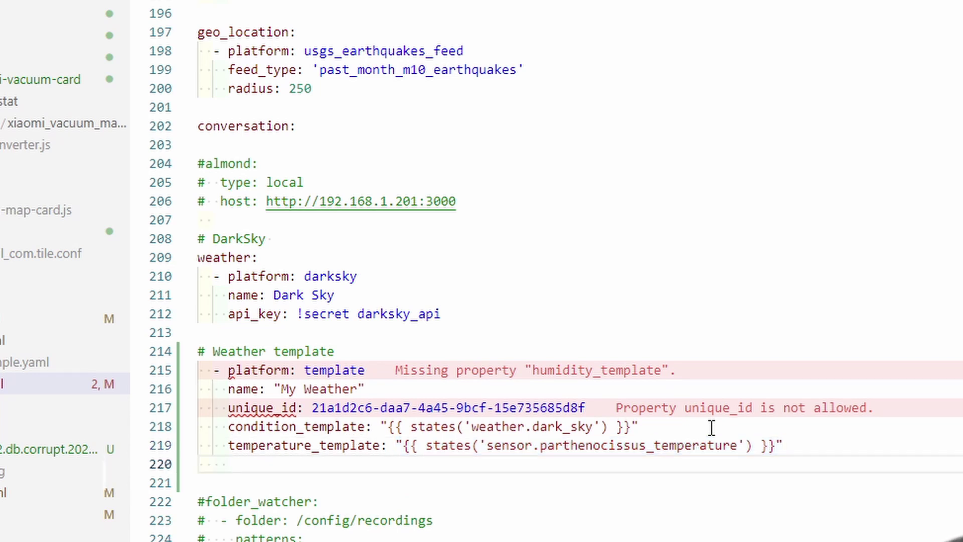
text(humidity_)
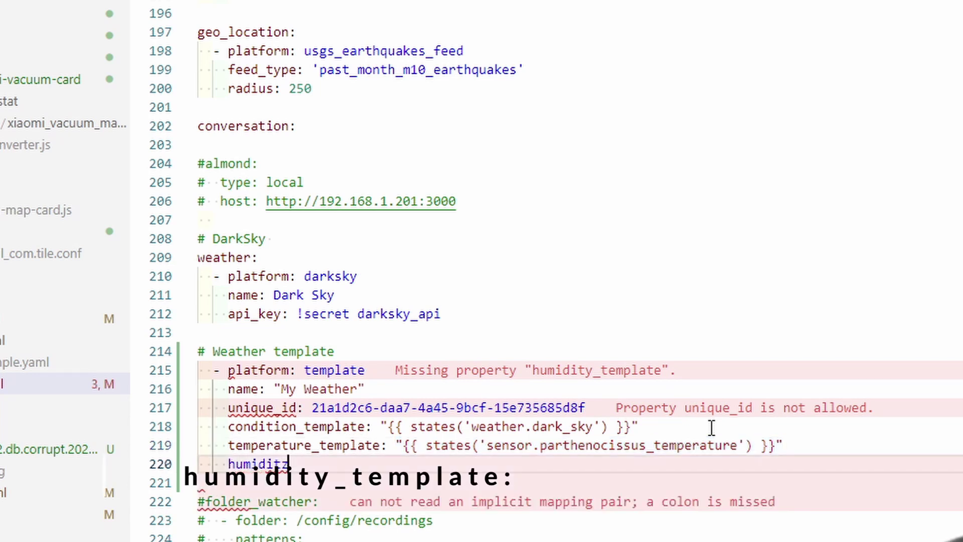
text(template:)
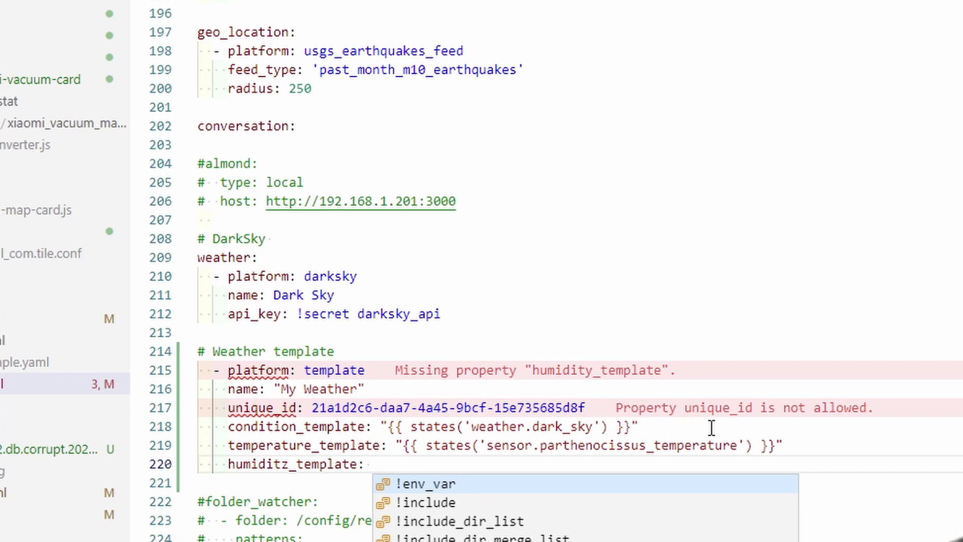
text(")
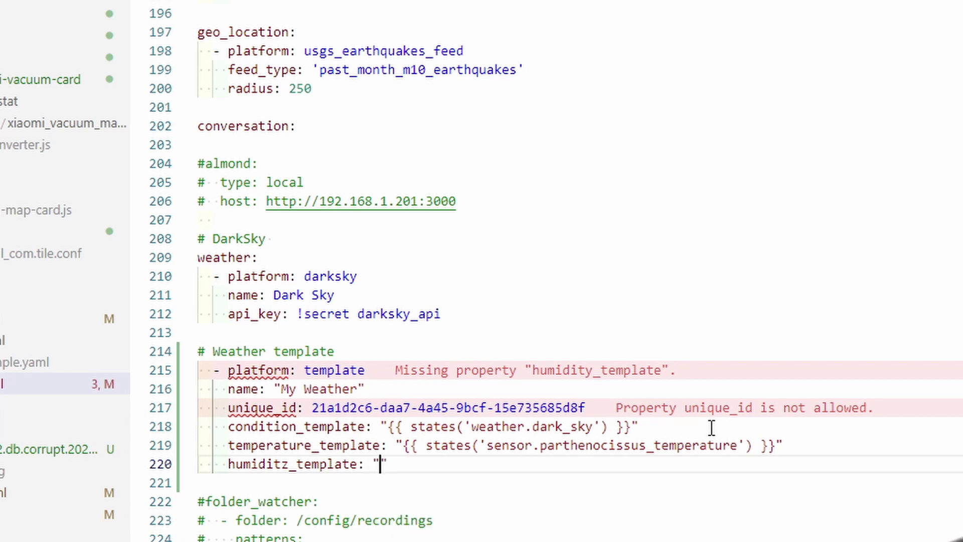
text({{ stat)
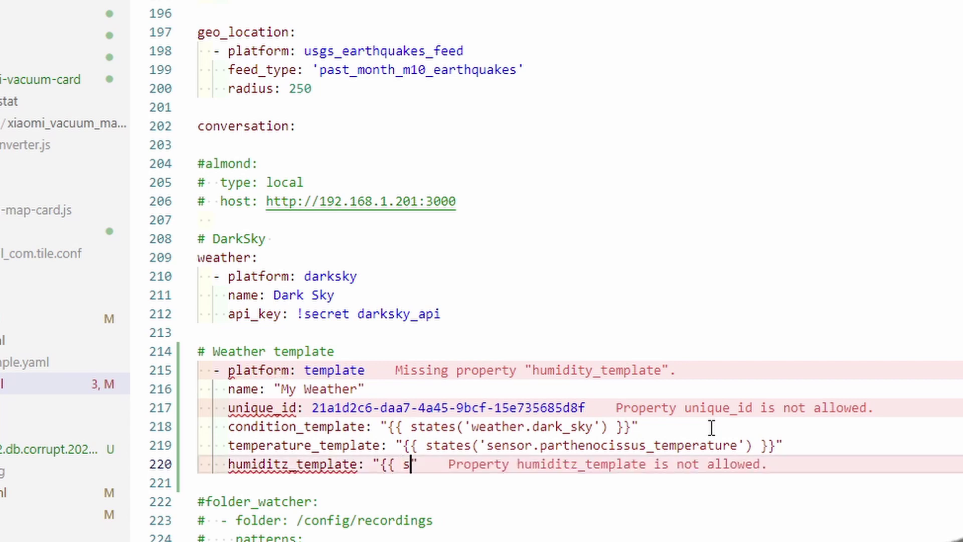
text(es)
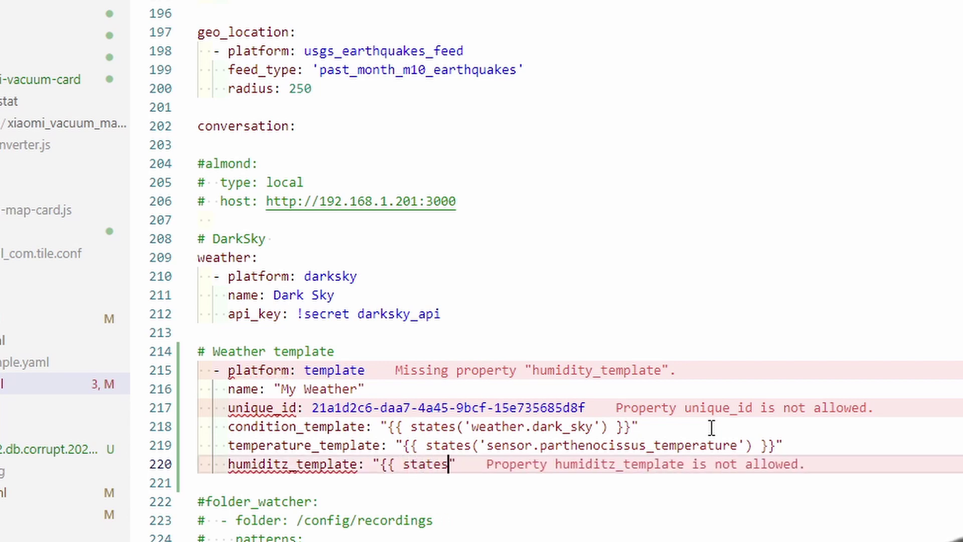
text(()
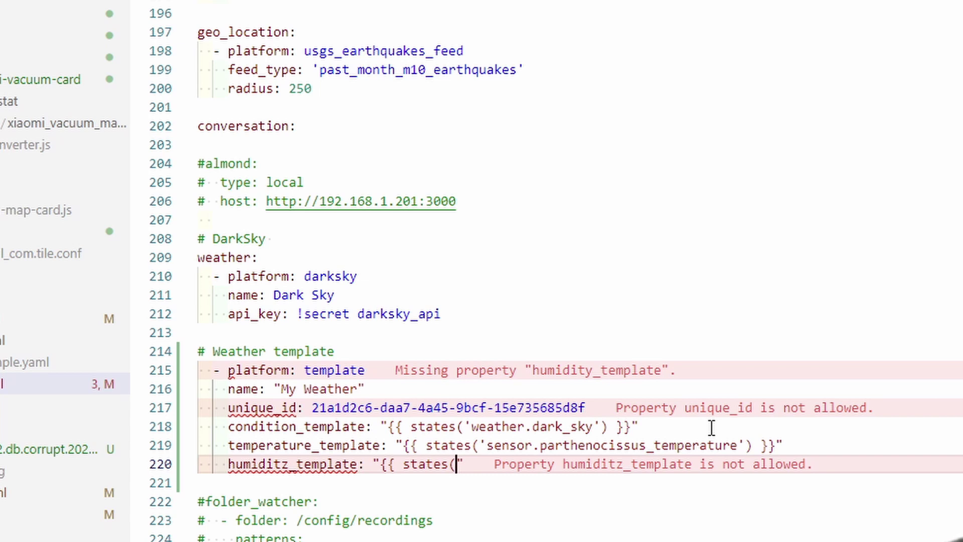
text(')
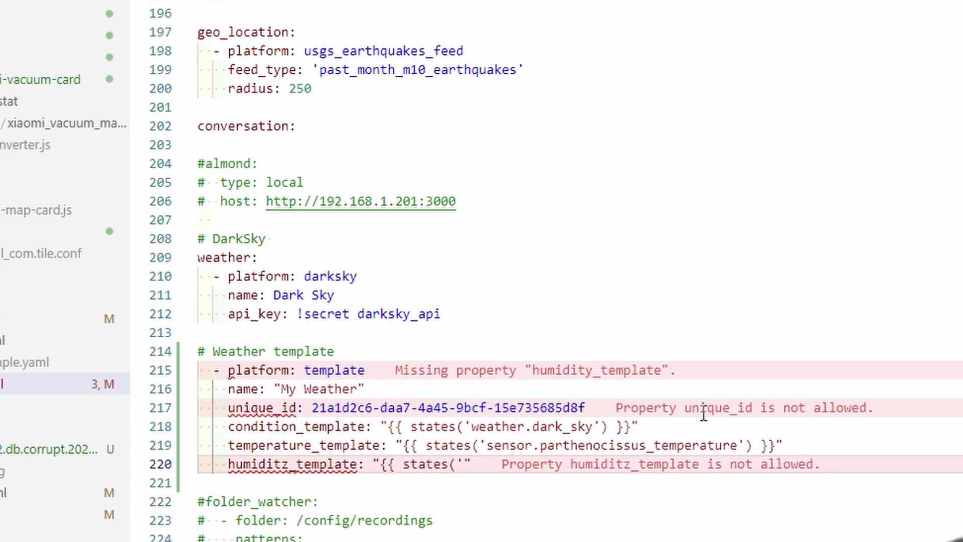
text(sensor.shelly_h_t_d50641_humidity)
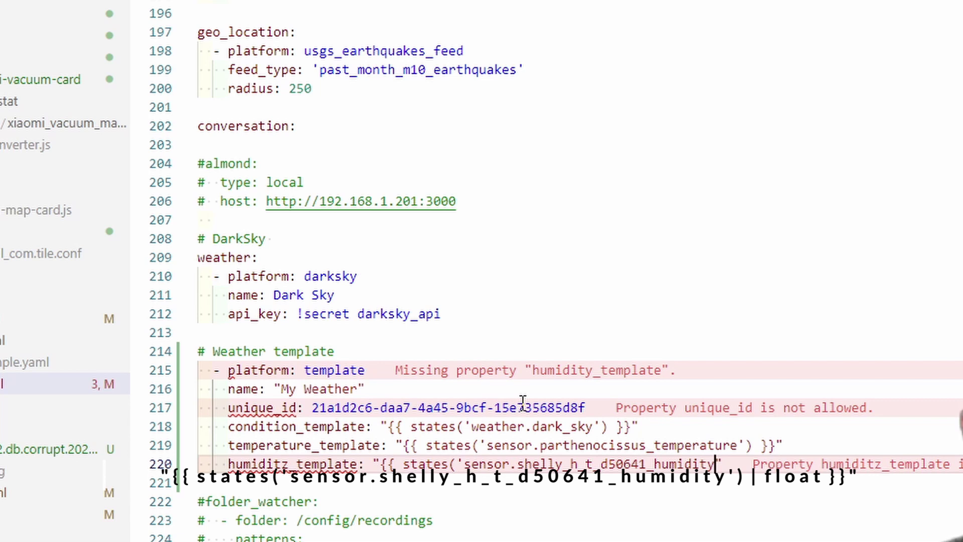
text('))
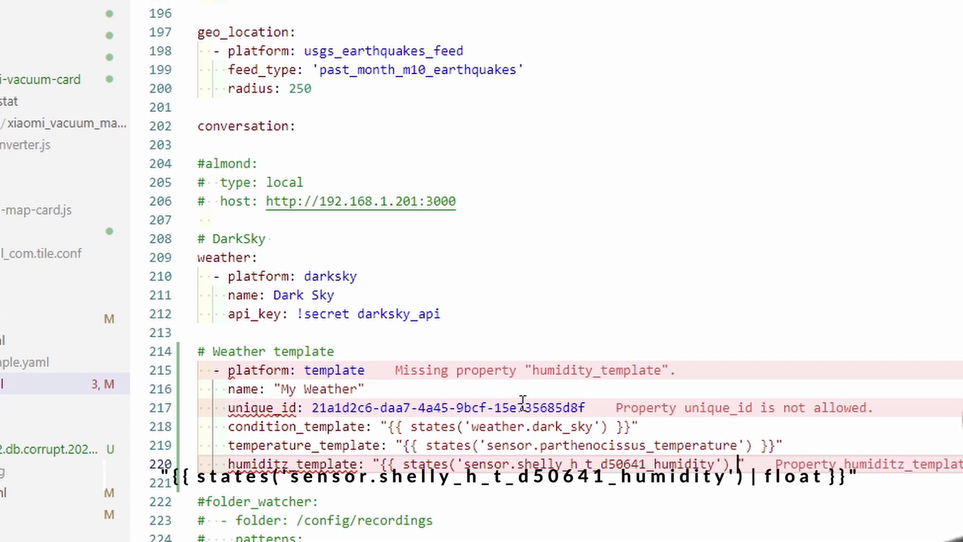
text( })
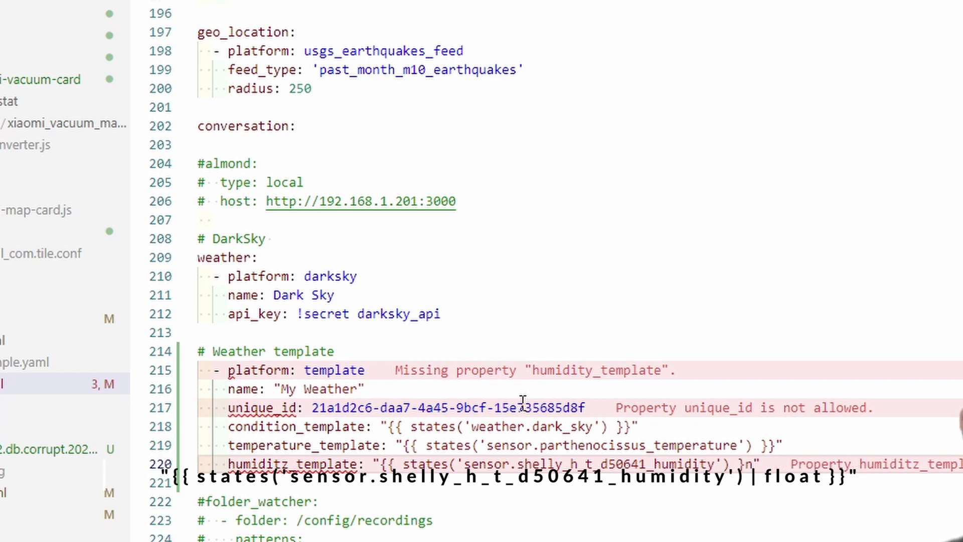
text(})
click(289, 464)
key(BackSpace)
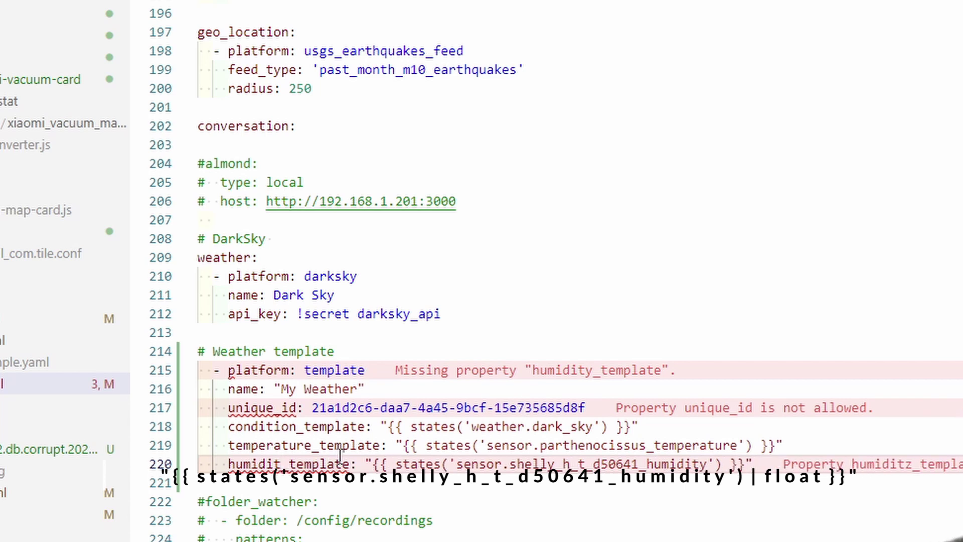
text(y)
drag(762, 463, 372, 464)
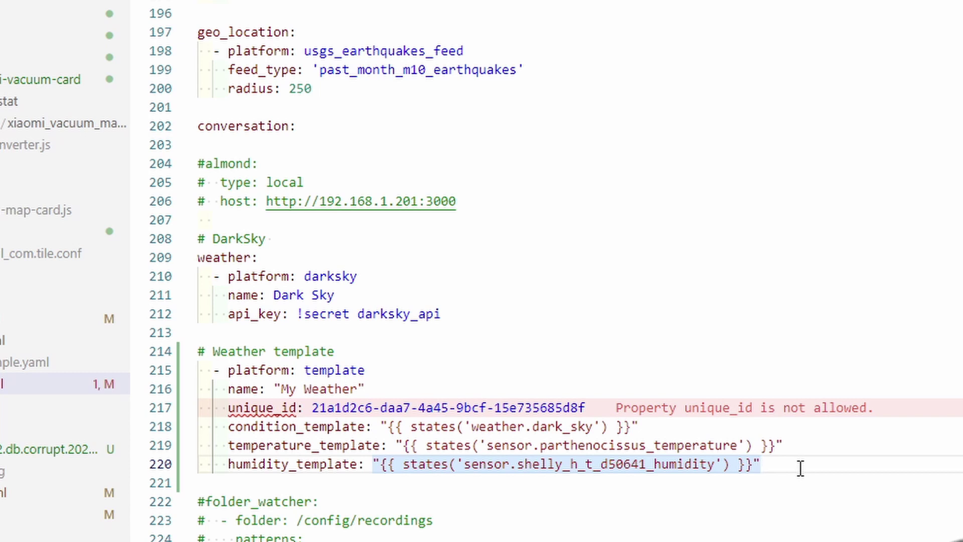
Add forcast_template: "{{ states.weather.accuweather.attributes.forcast }}" below humidity_template, then start a new line
key(Return)
text(forca)
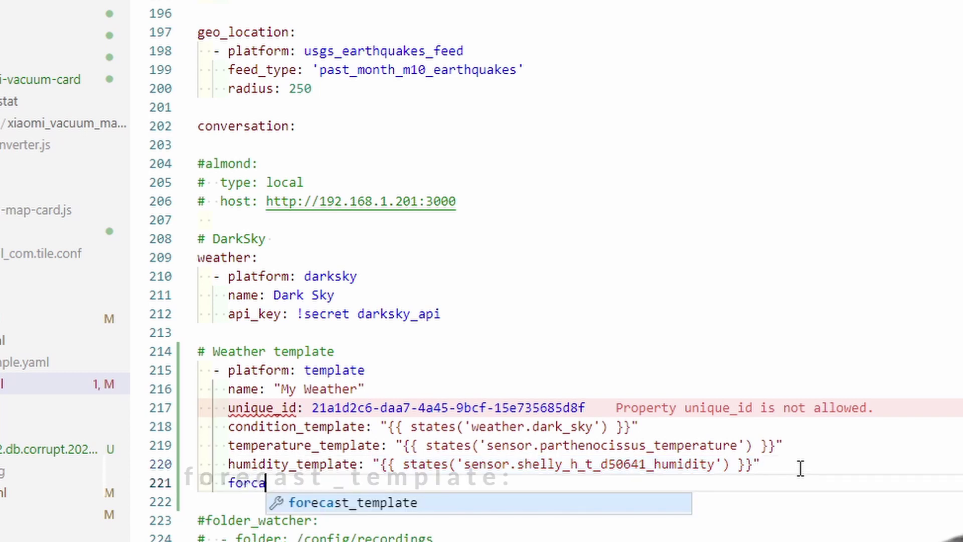
text(st_data)
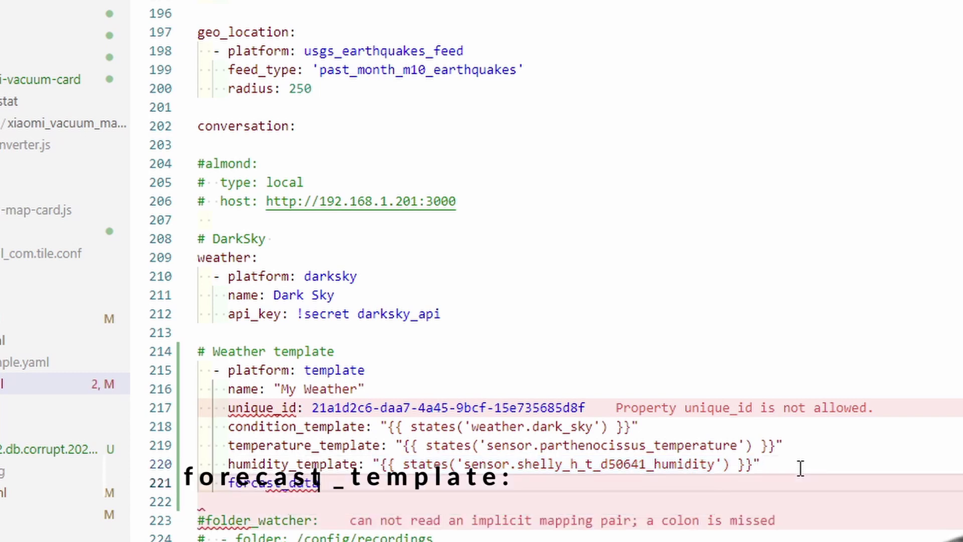
key(BackSpace)
key(BackSpace)
key(BackSpace)
key(BackSpace)
text(template:)
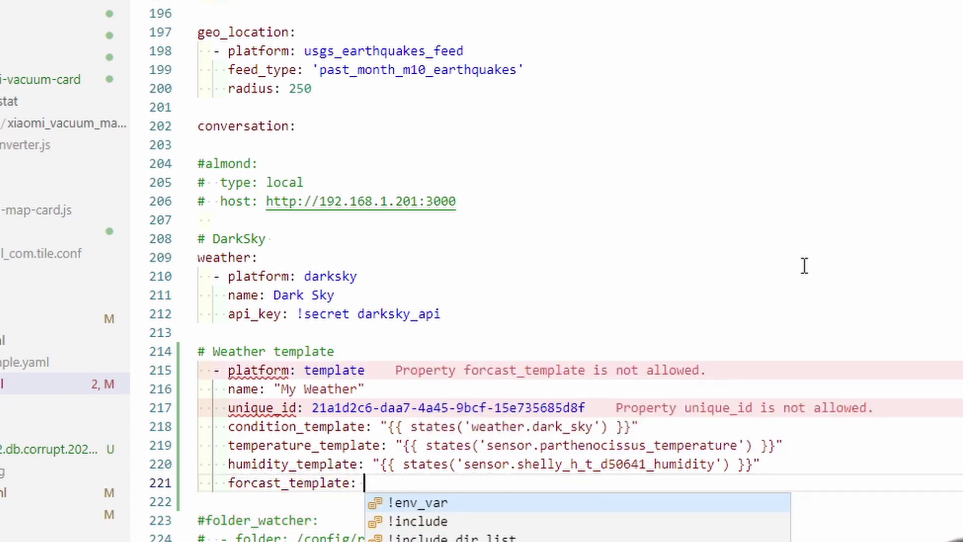
text("")
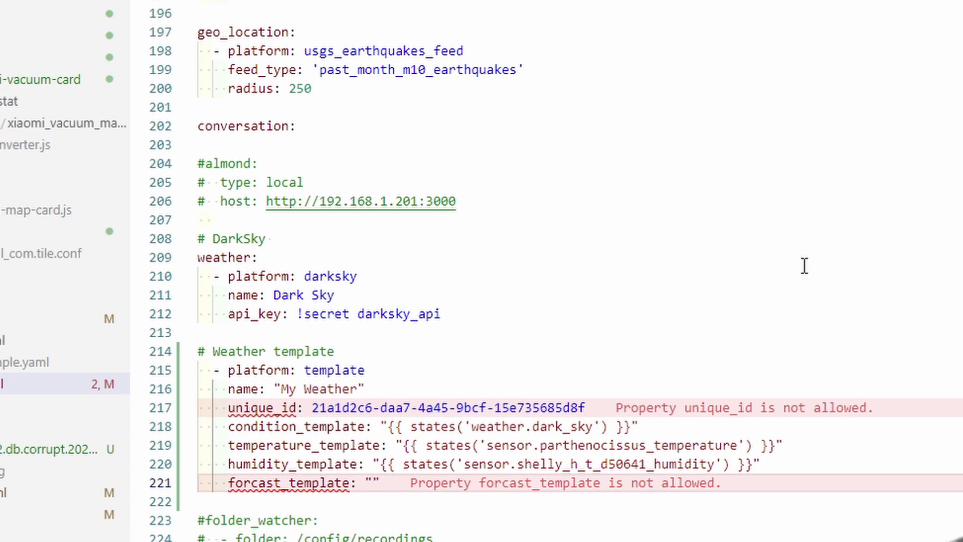
text({{ )
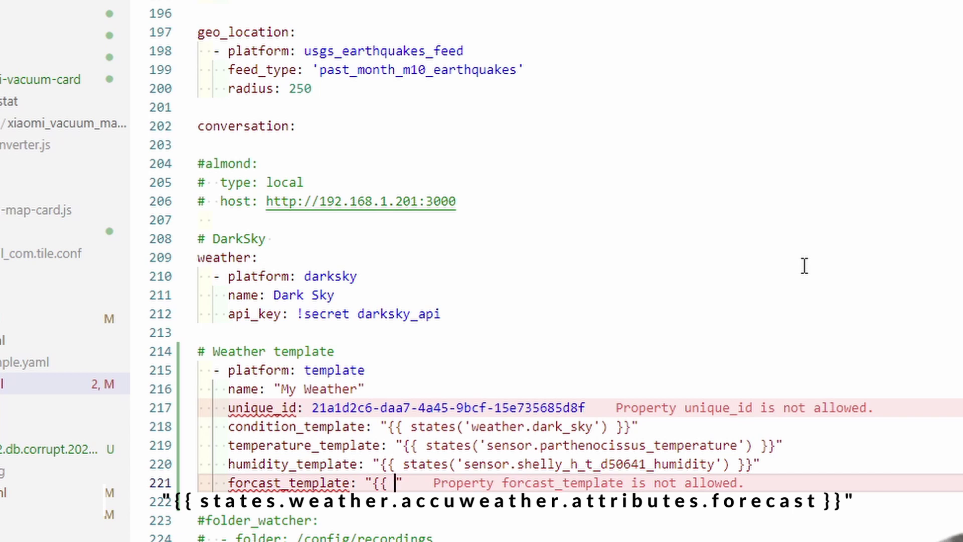
text(states)
text(.weather)
text(.)
text(accuweat)
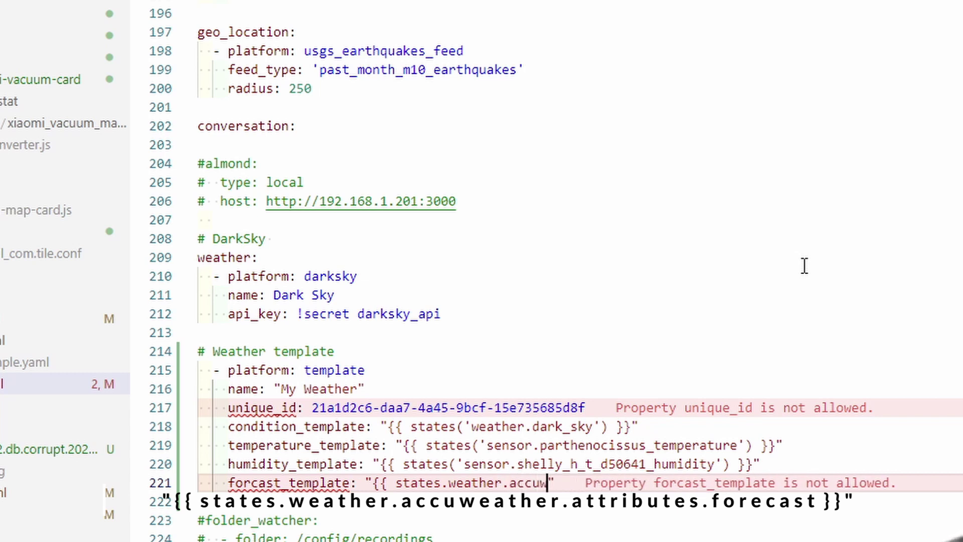
text(her.)
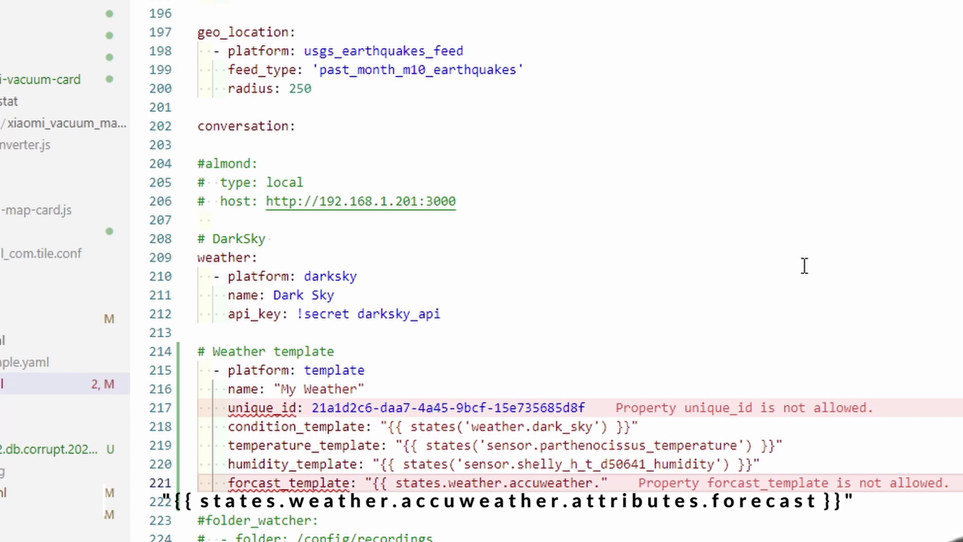
text(attribut)
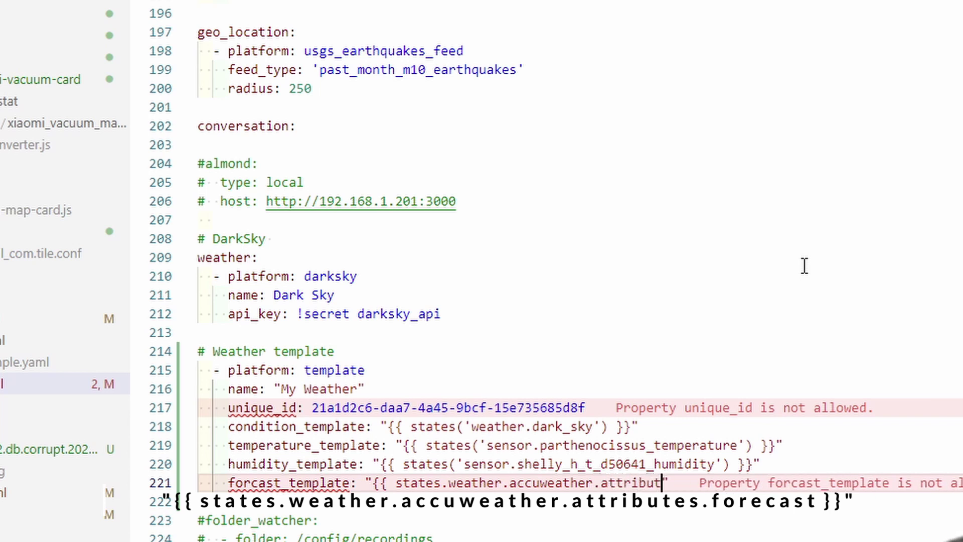
text(es.forcast )
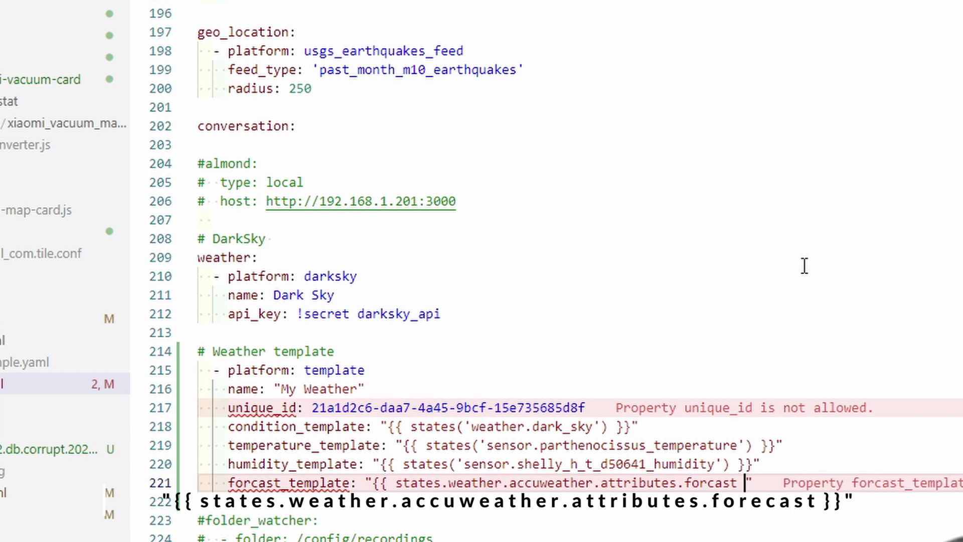
text(}})
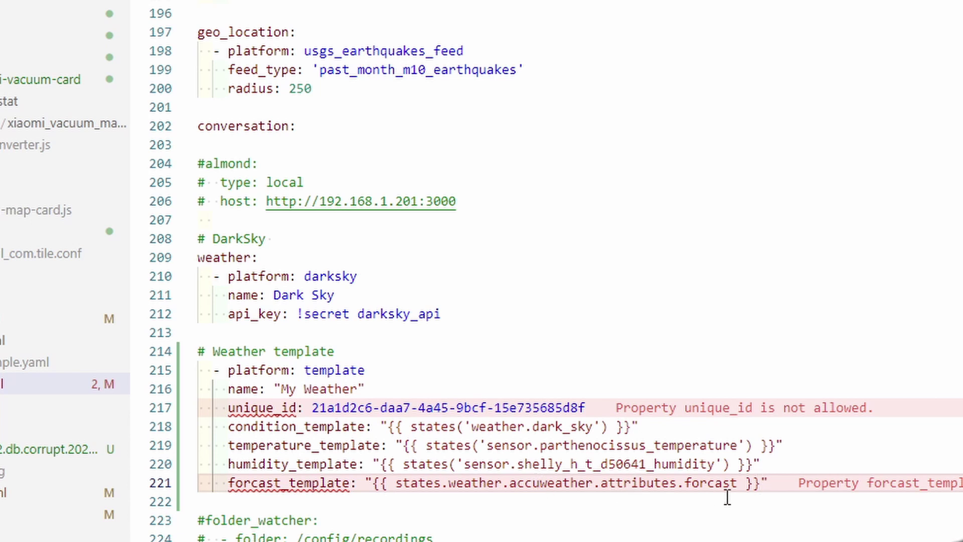
key(Return)
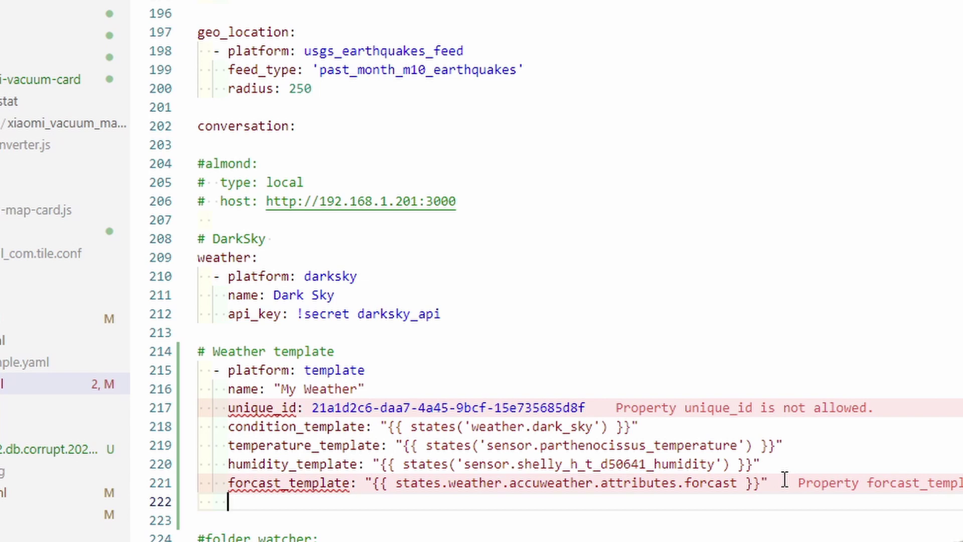
Add pressure_template: "{{ states('sensor.rose_1_pressure') }}" and start a new line below it
text(pressure)
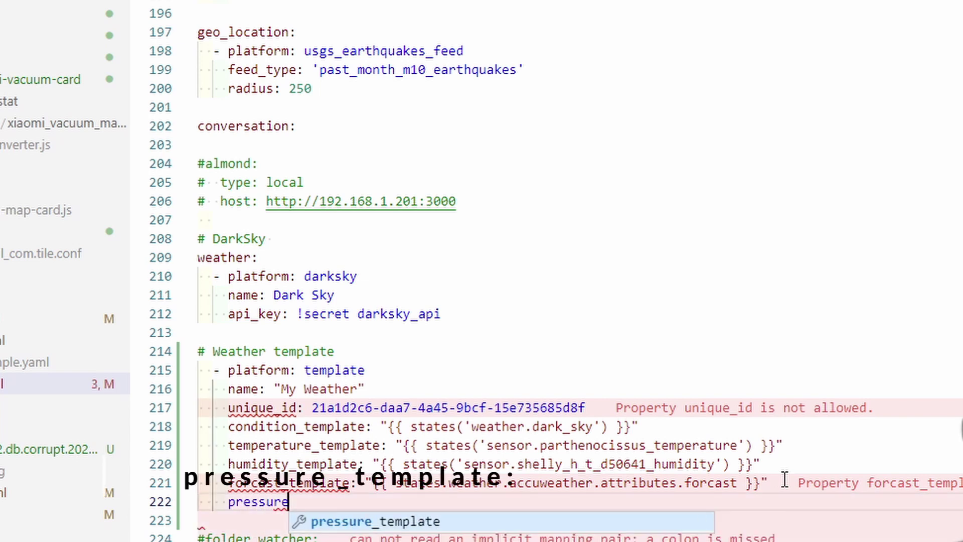
text(_template:)
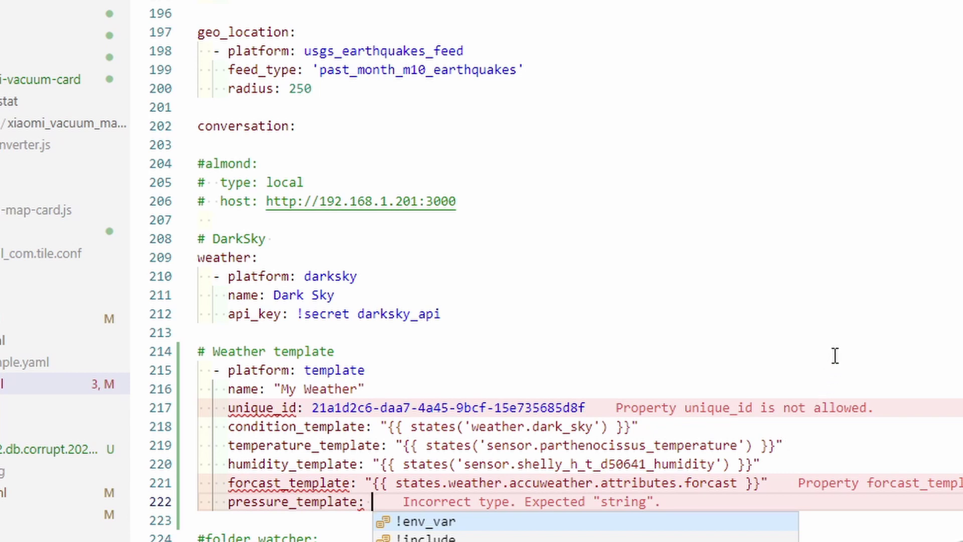
click(424, 503)
text(")
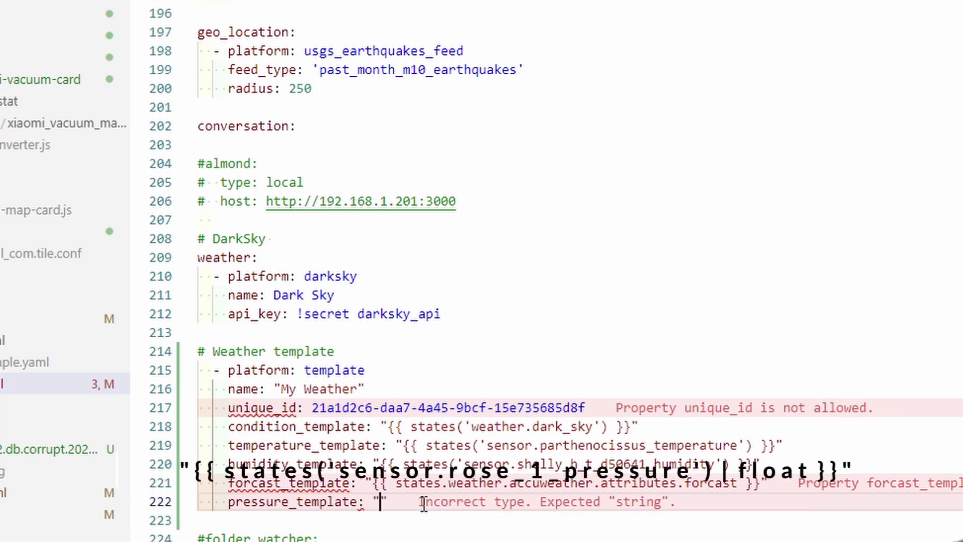
text({{ states)
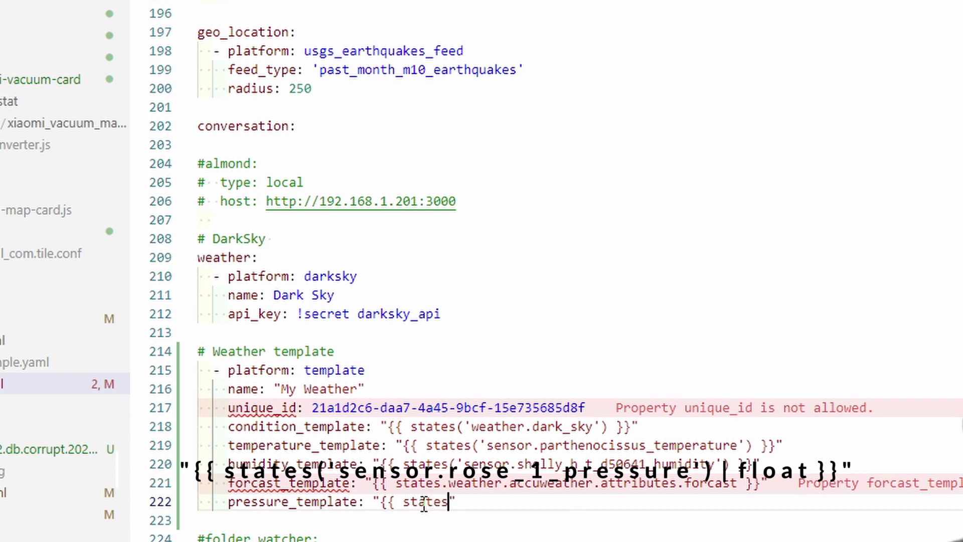
text((')
text(sensor.rose_1_pressure)
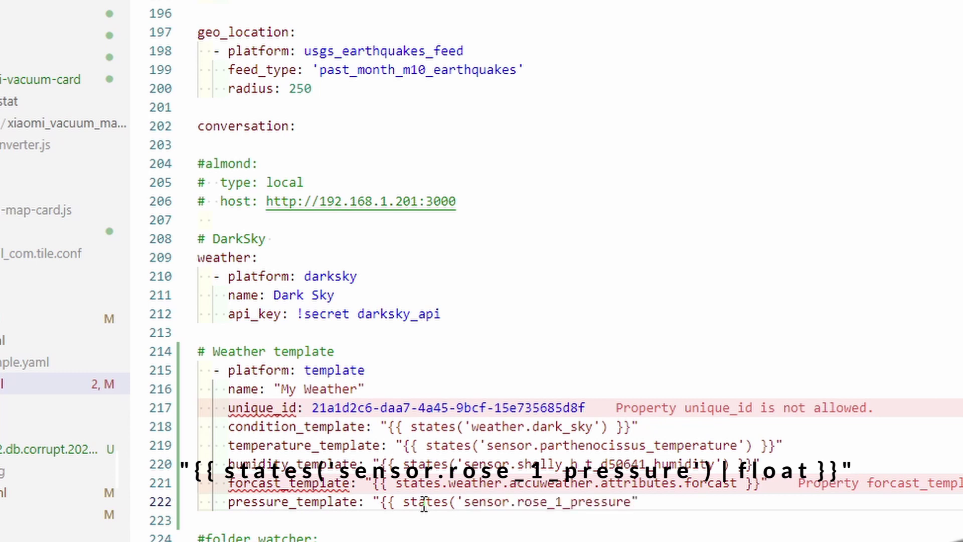
text(') }})
key(End)
key(Return)
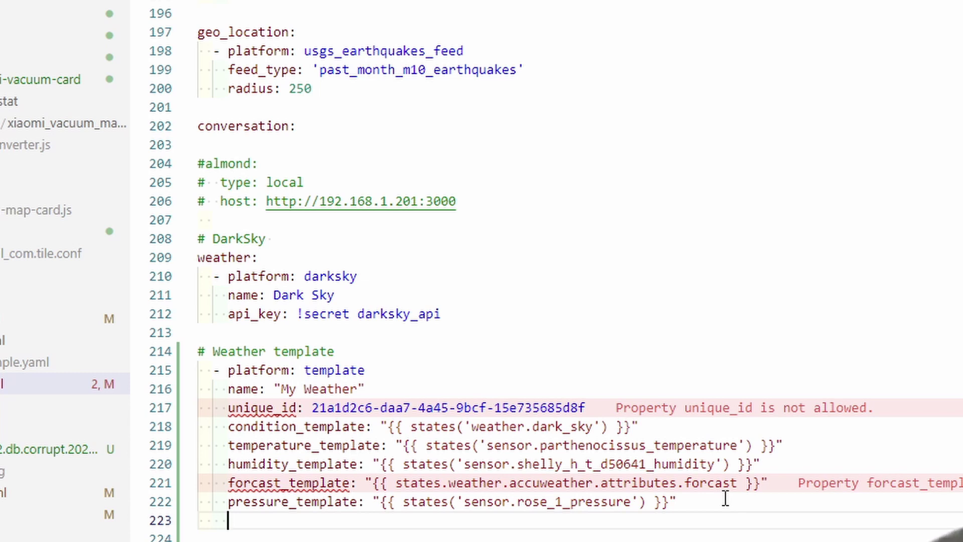
Add wind_speed_template: "{{ states.weather.dark_sky.attributes.wind_speed }}" below pressure_template
text(wind)
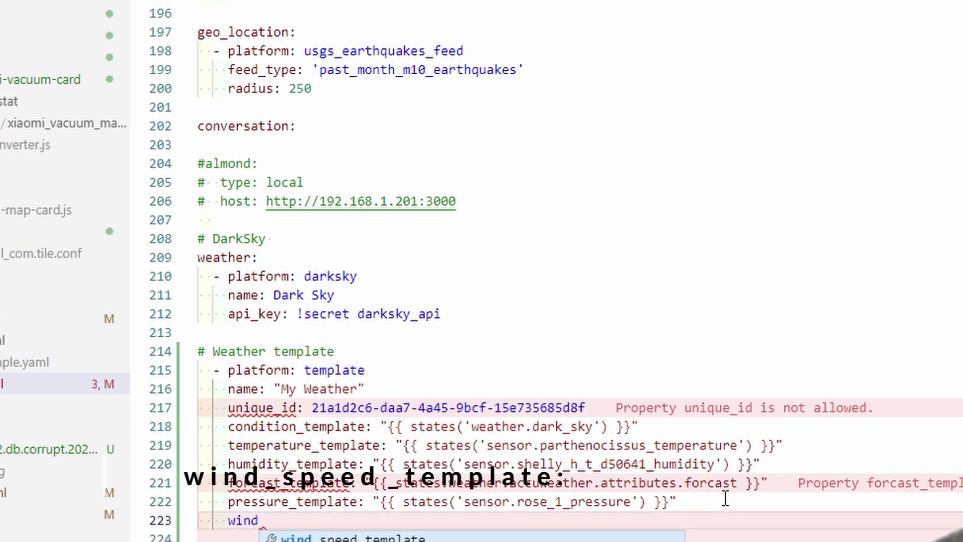
text(_)
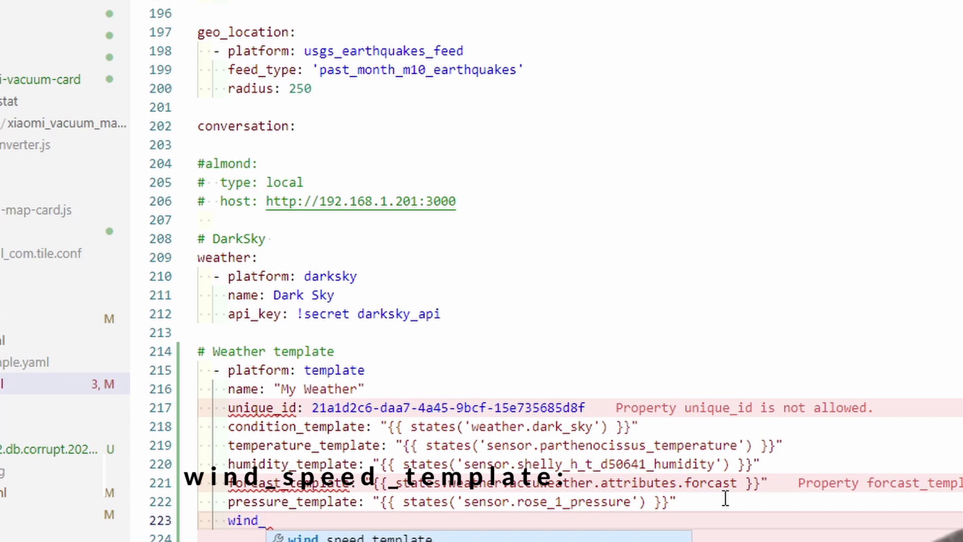
text(speed)
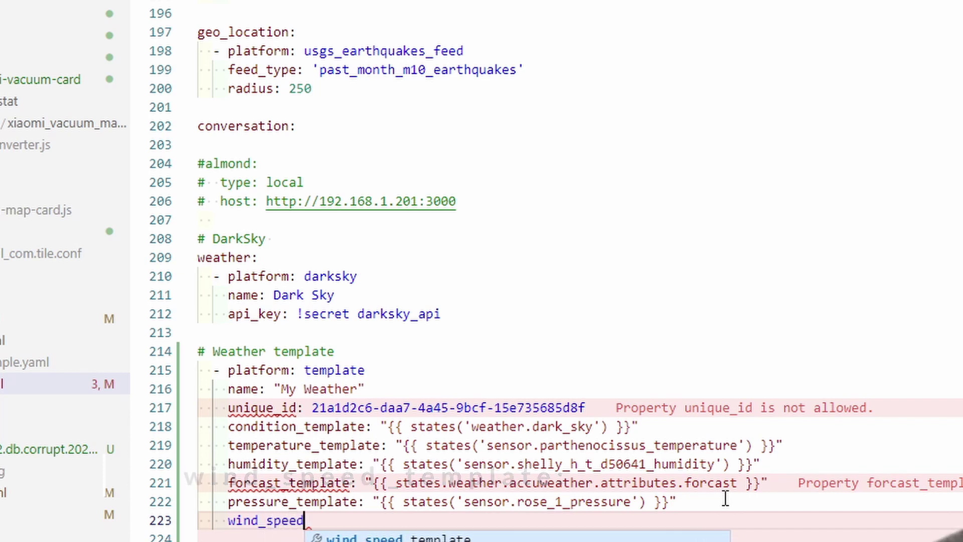
text(_template:)
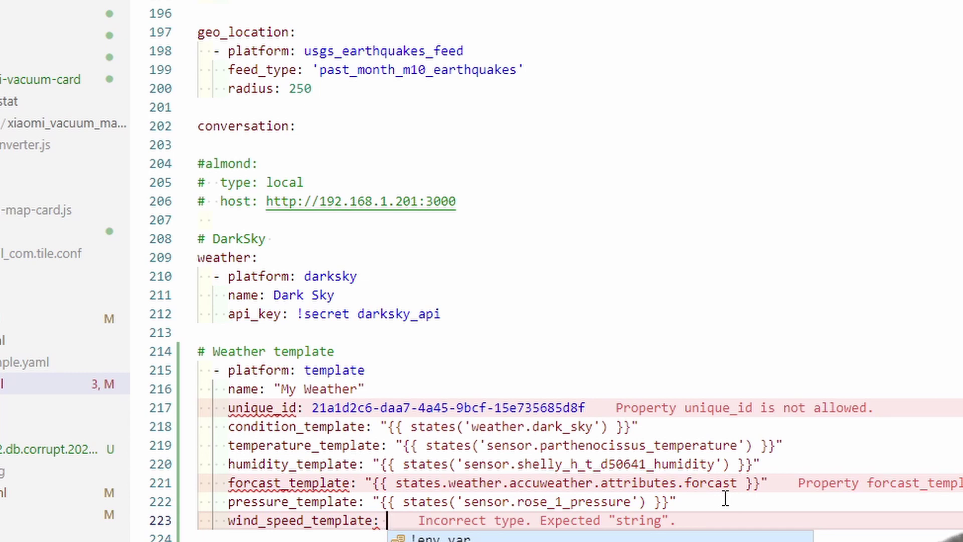
text("")
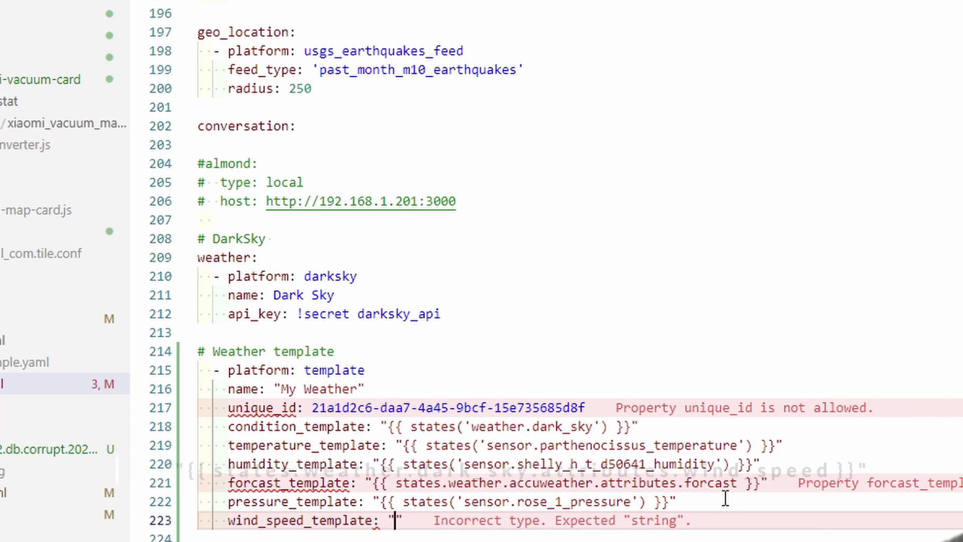
text({{ )
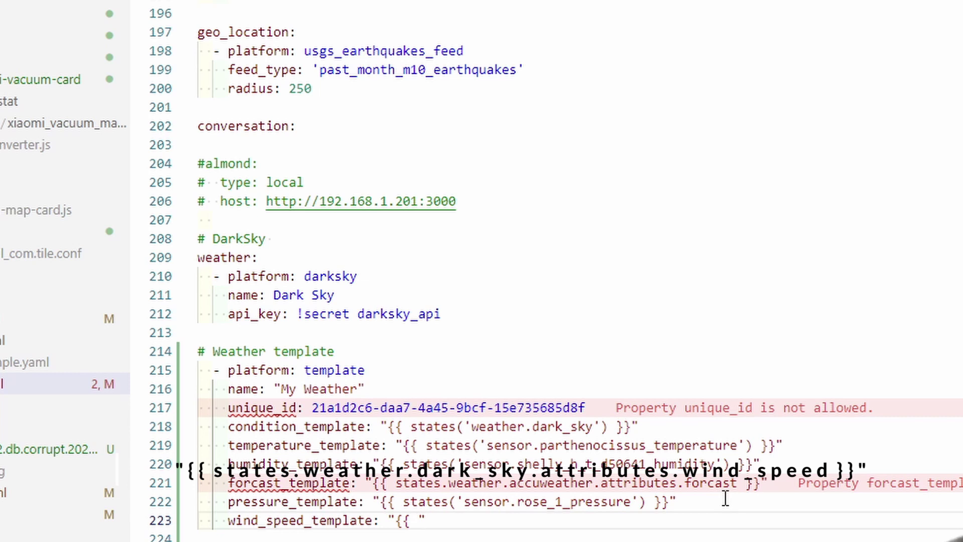
text(states.weather.dark_sky.attributes.wind_speed)
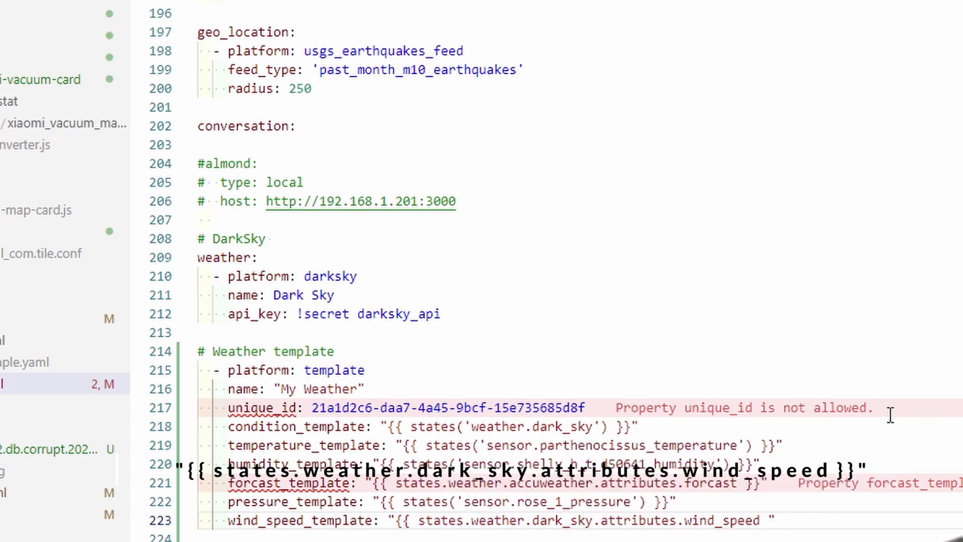
text(}})
key(End)
Start a wind_bearing_template line with the value "{{ states.weather.dark_sky."
key(Return)
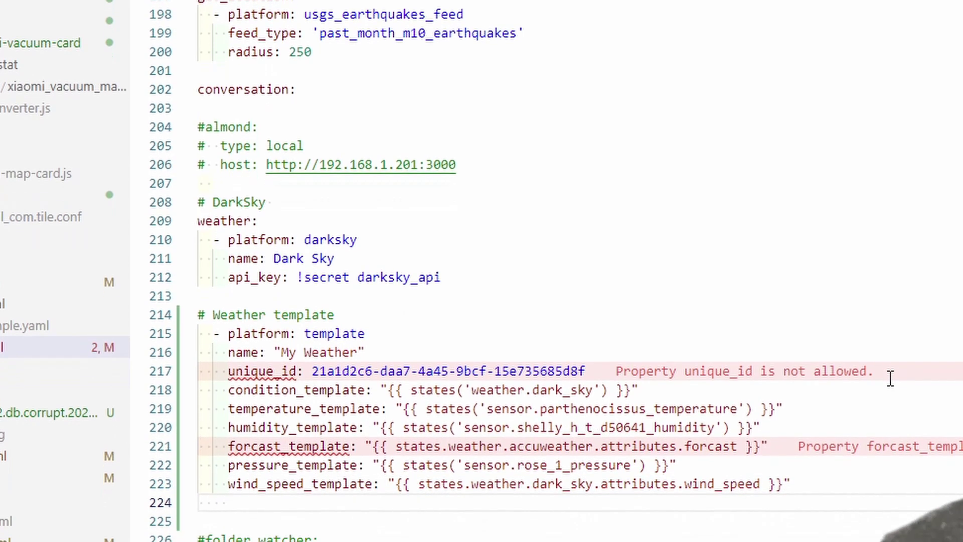
text(wind)
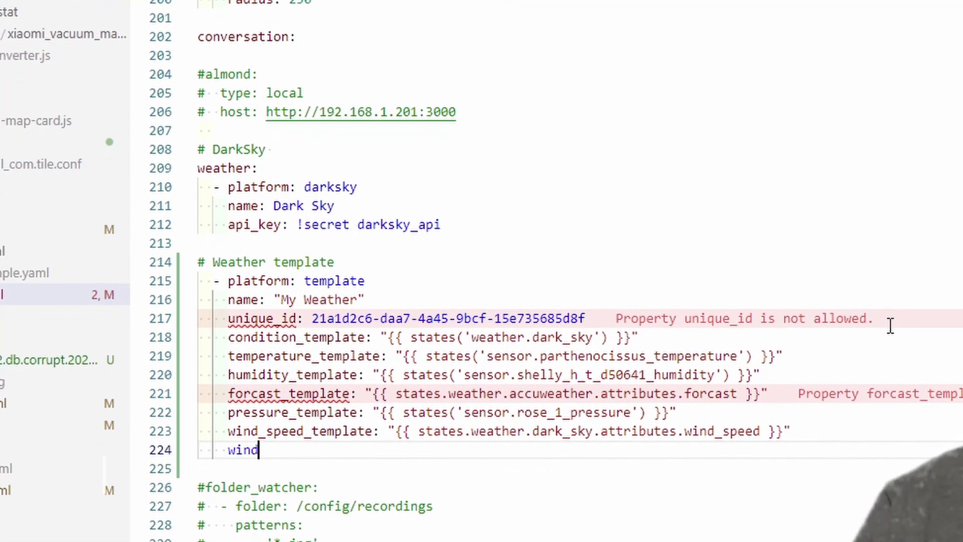
text(_bearing)
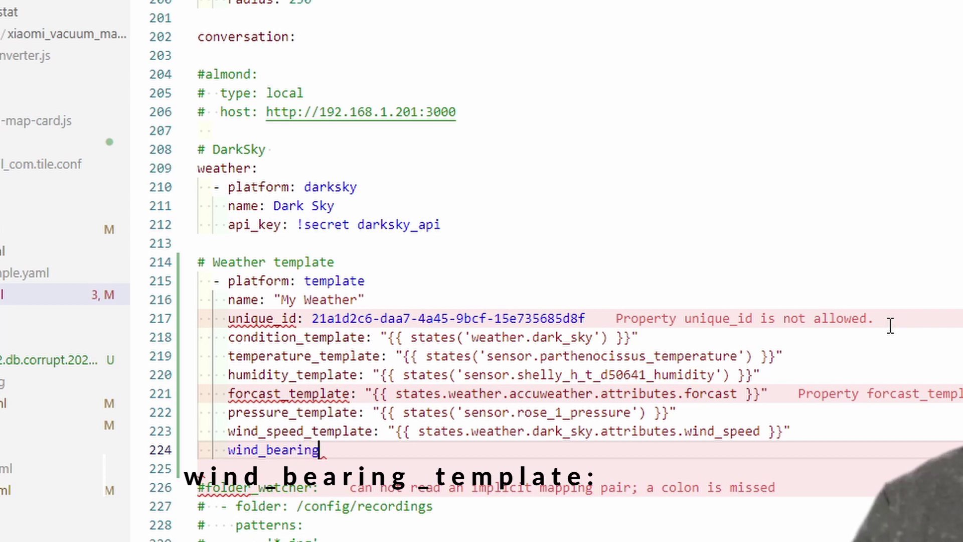
text(_tempalte:)
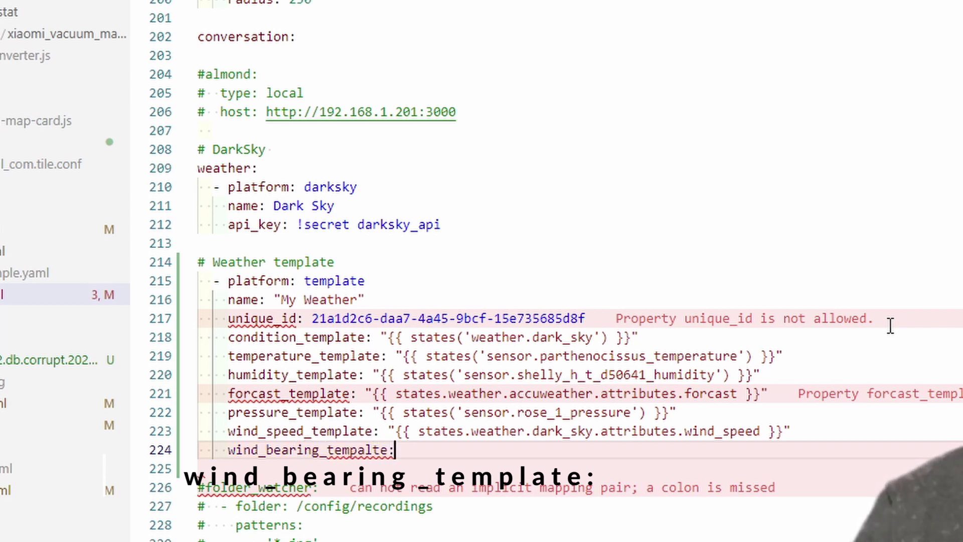
text( ")
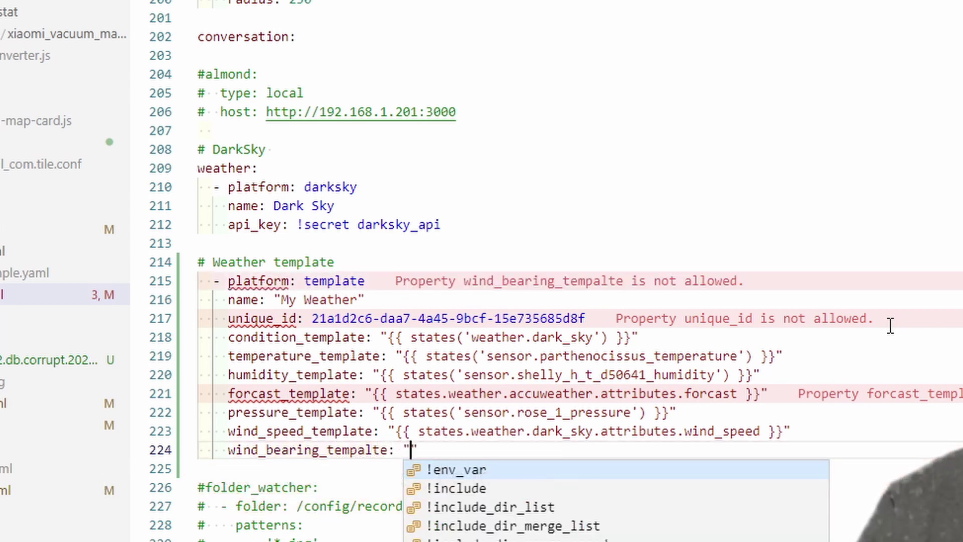
key(Escape)
text({{ )
text(states)
text(.weather)
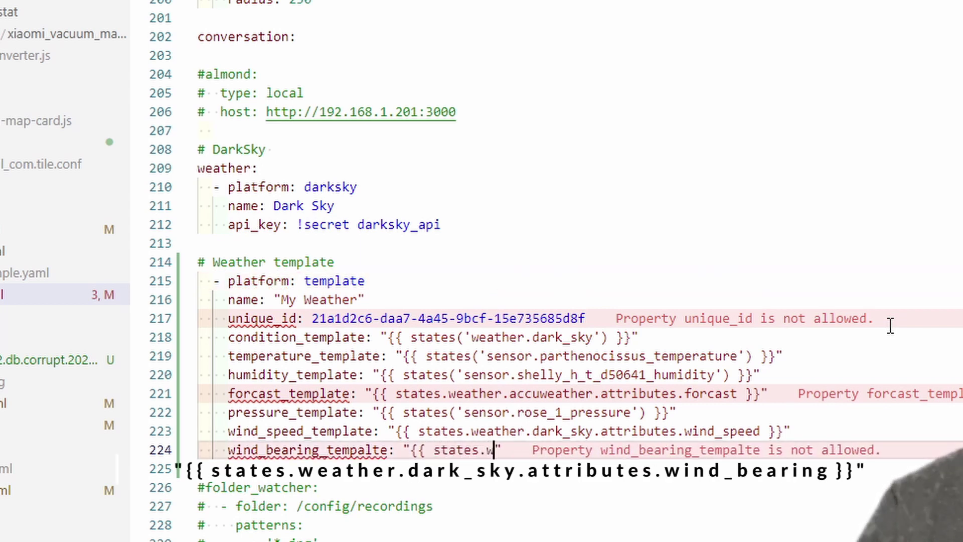
text(.dark_sk)
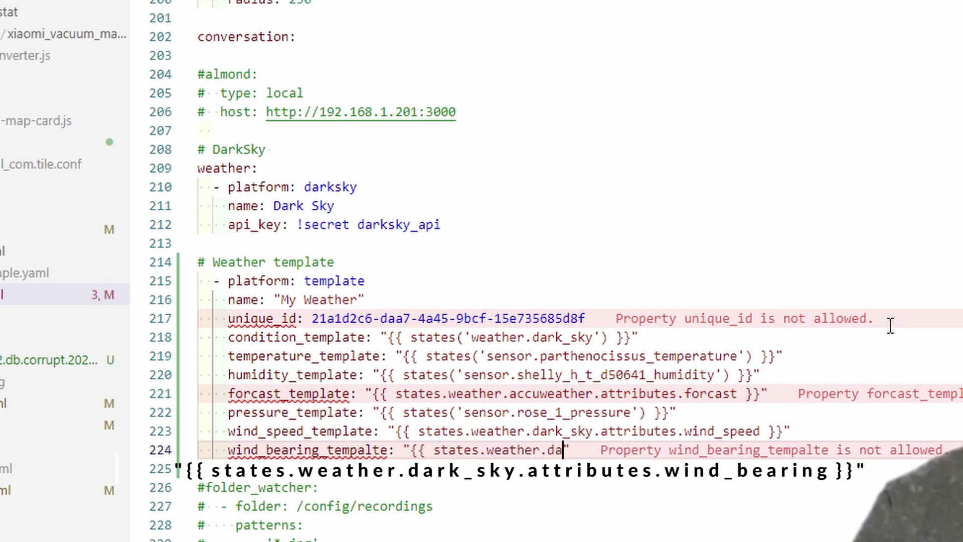
text(y)
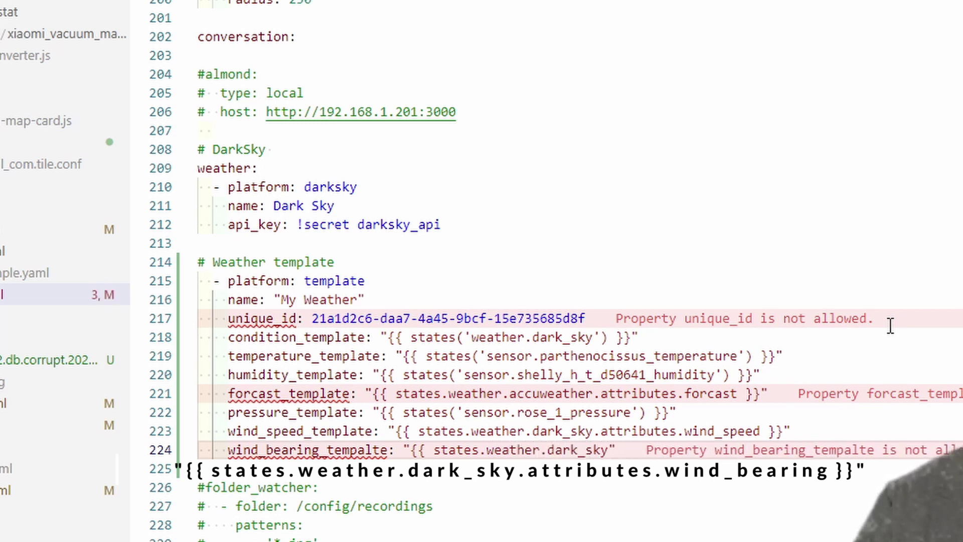
text(.)
Correct the 'tempalte' typo and finish the value with attributes.wind_bearing }}, then start a new line
key(Left)
key(Left)
key(Left)
key(Left)
key(Left)
key(Left)
key(Left)
key(Left)
key(Left)
key(Left)
key(Left)
key(Left)
key(Left)
key(Left)
key(Left)
key(Left)
key(Left)
key(Left)
key(Left)
key(Left)
key(Left)
key(Left)
key(Left)
key(Delete)
key(Right)
text(a)
key(Right)
key(Right)
key(Right)
key(Right)
key(Right)
key(Right)
key(Right)
key(Right)
key(Right)
key(Right)
key(Right)
key(Right)
key(Right)
key(Right)
key(Right)
key(Right)
key(Right)
key(Right)
key(Right)
key(Right)
key(Right)
key(Left)
key(Left)
key(Left)
key(shift+alt+Right)
text(attributes)
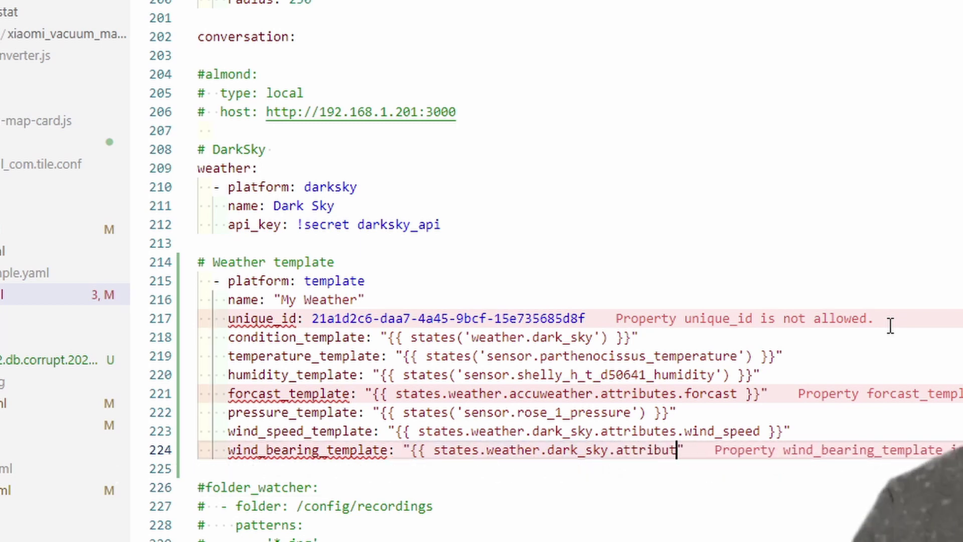
text(.)
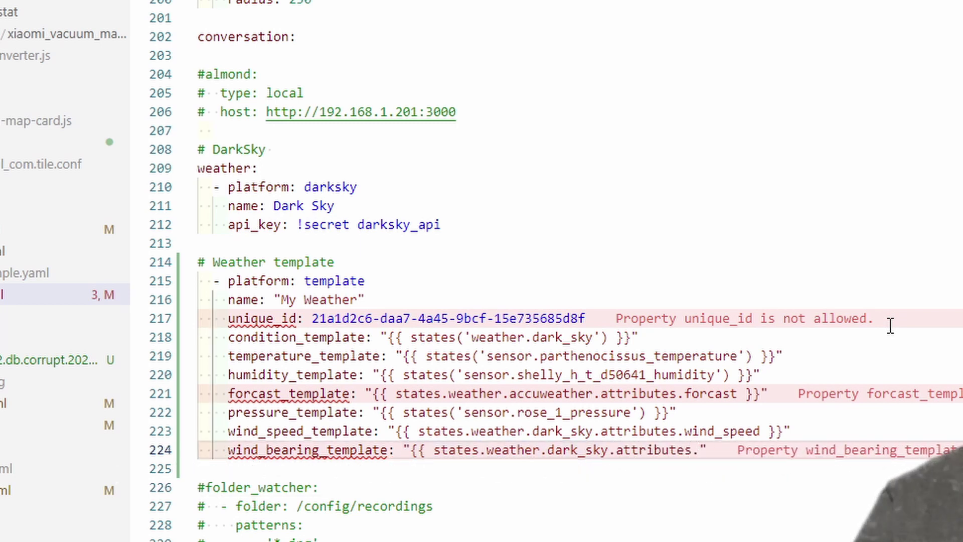
text(wind)
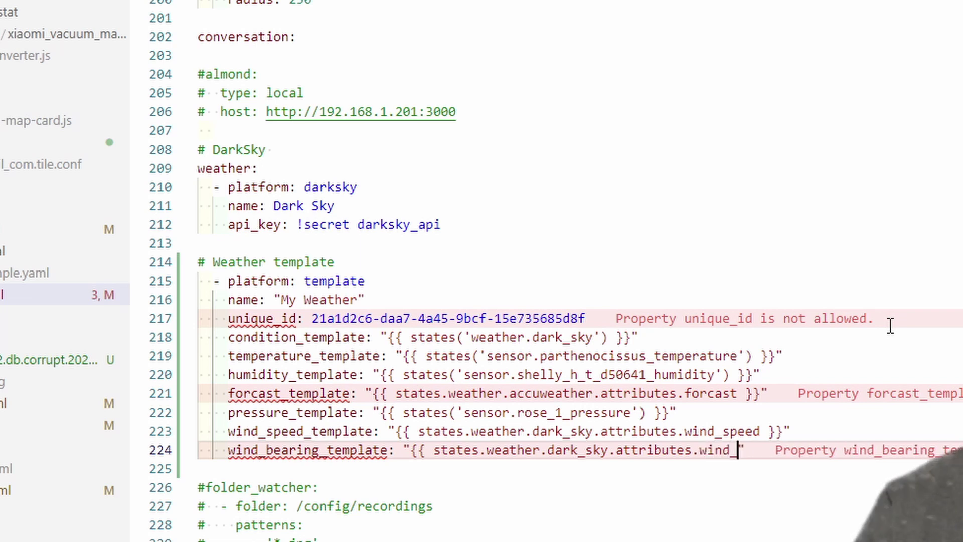
text(_bearing)
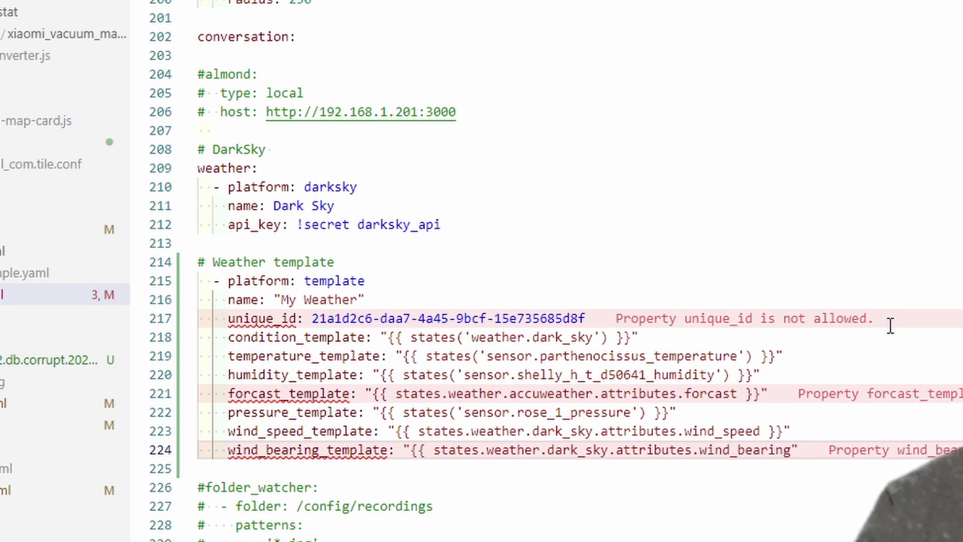
text( }})
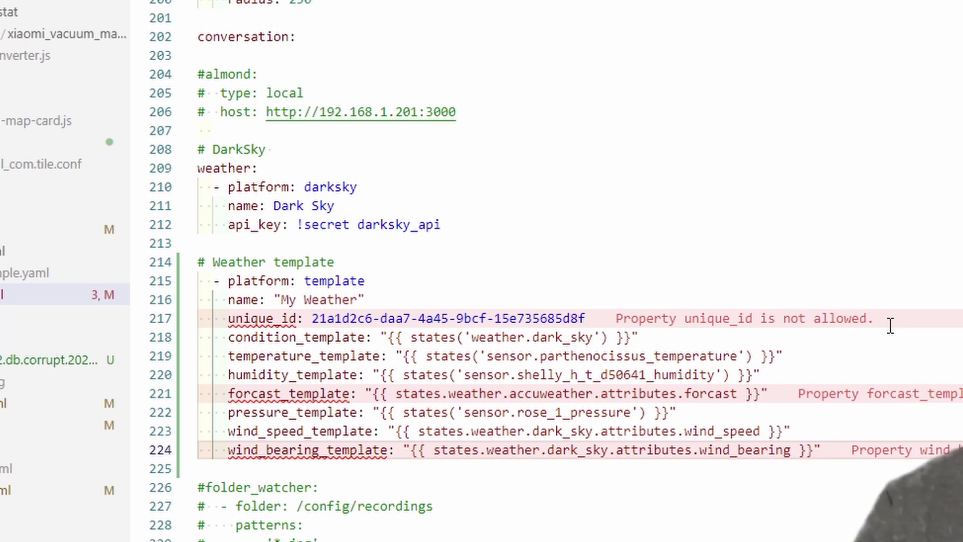
key(End)
key(Return)
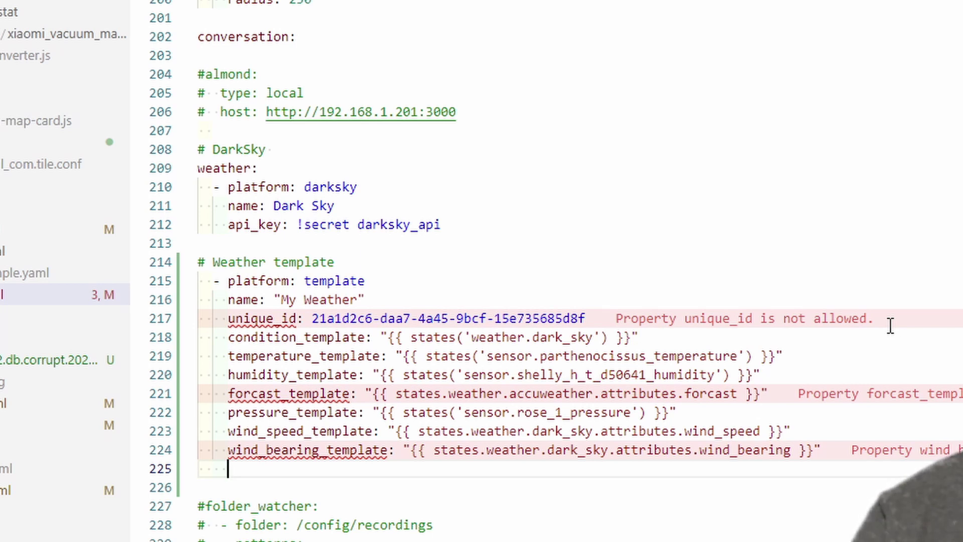
Add ozone_template: "{{ states('sensor.current_ozone_level') }}", removing the wrong bracket after states
text(o)
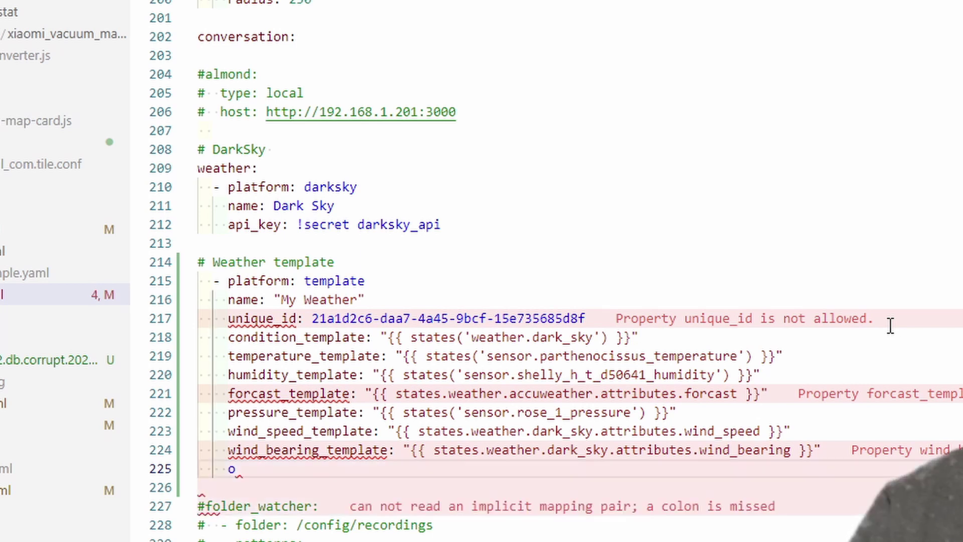
text(zone_templat)
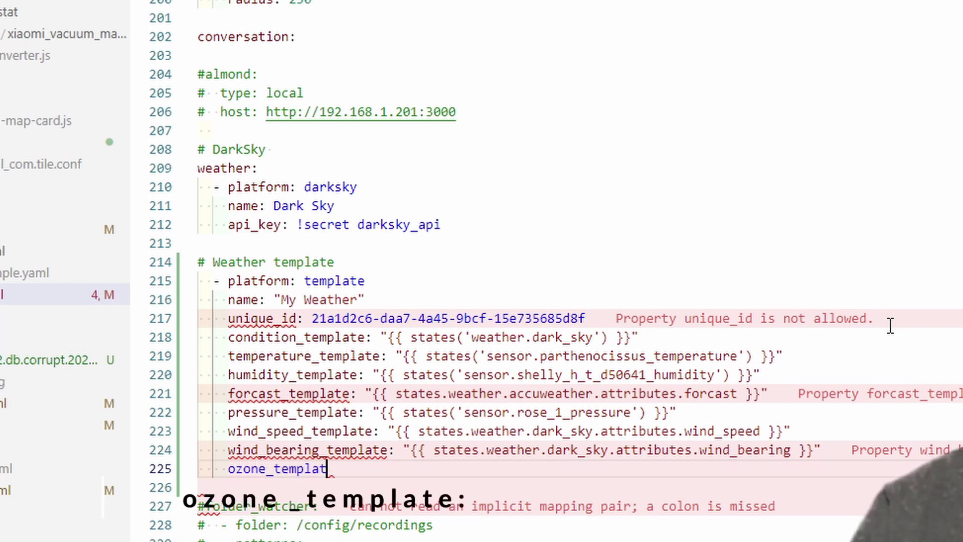
text(e: "{{)
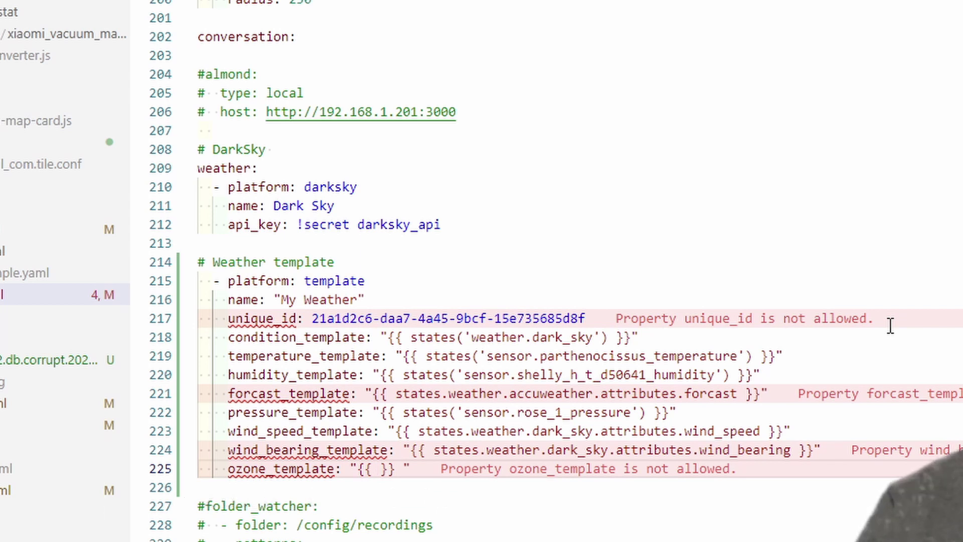
text(states)
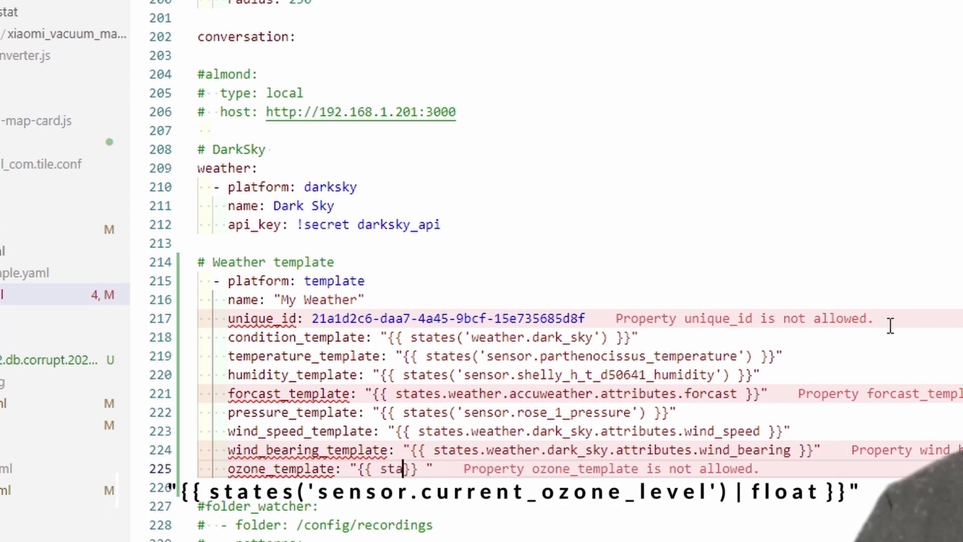
text((')
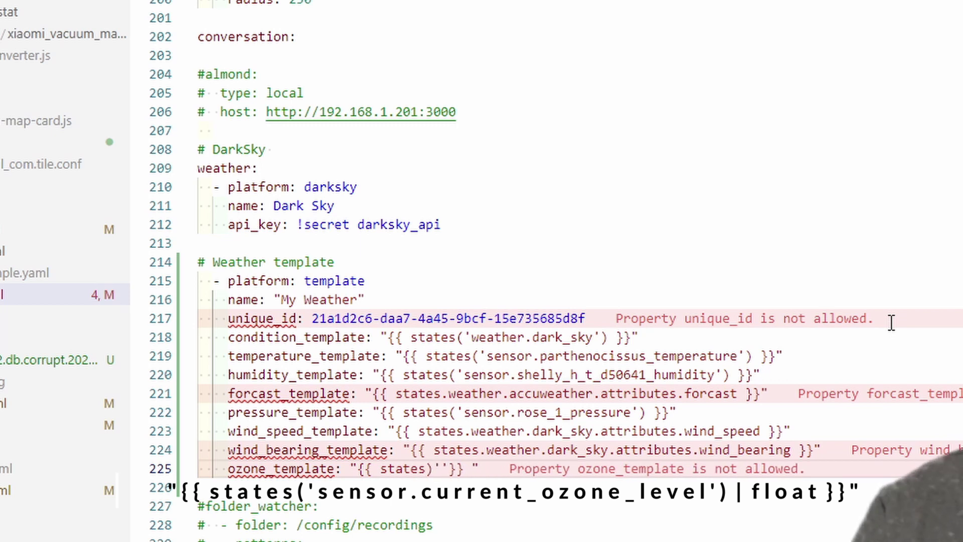
text(sensor.current_ozone_level)
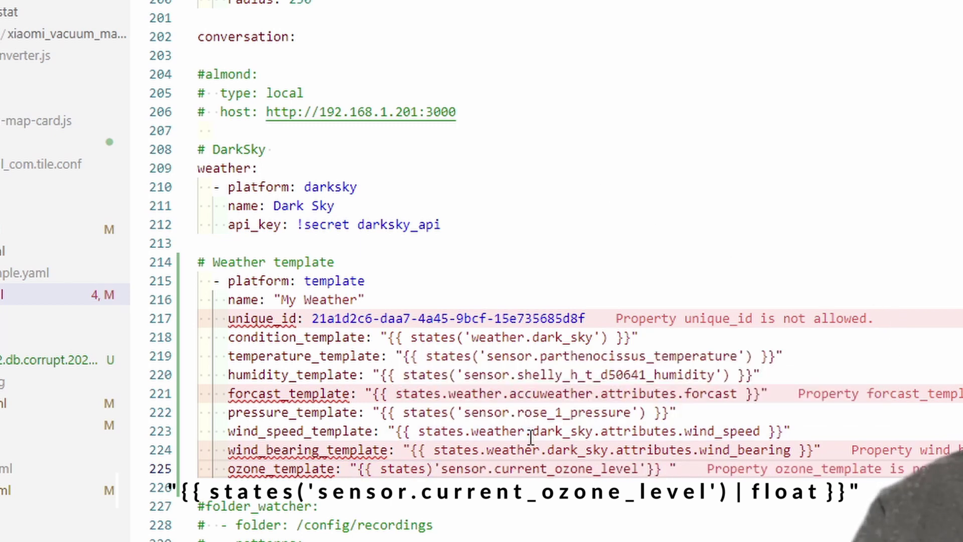
key(Right)
text())
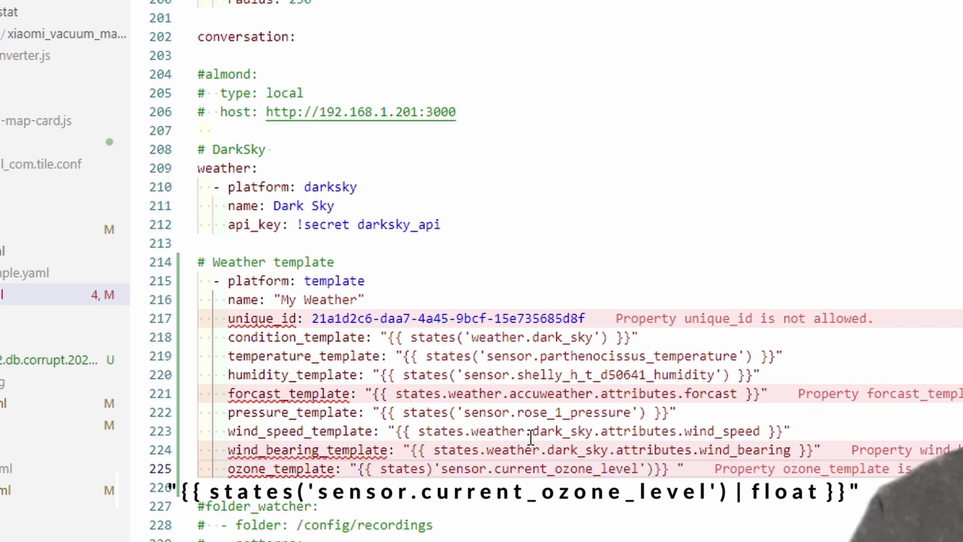
key(Left)
key(Left)
key(Left)
key(Left)
key(Left)
key(Left)
key(Left)
key(Left)
key(Left)
key(Left)
key(Left)
key(Left)
key(Left)
key(Left)
key(Left)
key(Left)
key(Left)
key(Left)
key(Left)
key(Left)
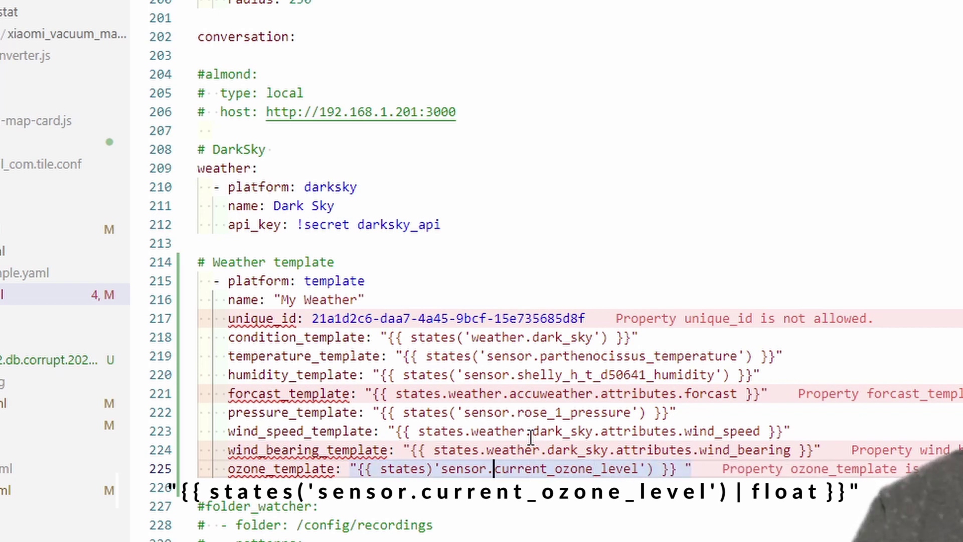
key(BackSpace)
Fix the ozone bracket, then add visibility_template: "{{ states.weather.dark_sky.attributes.visibility }}" on a new line
text(()
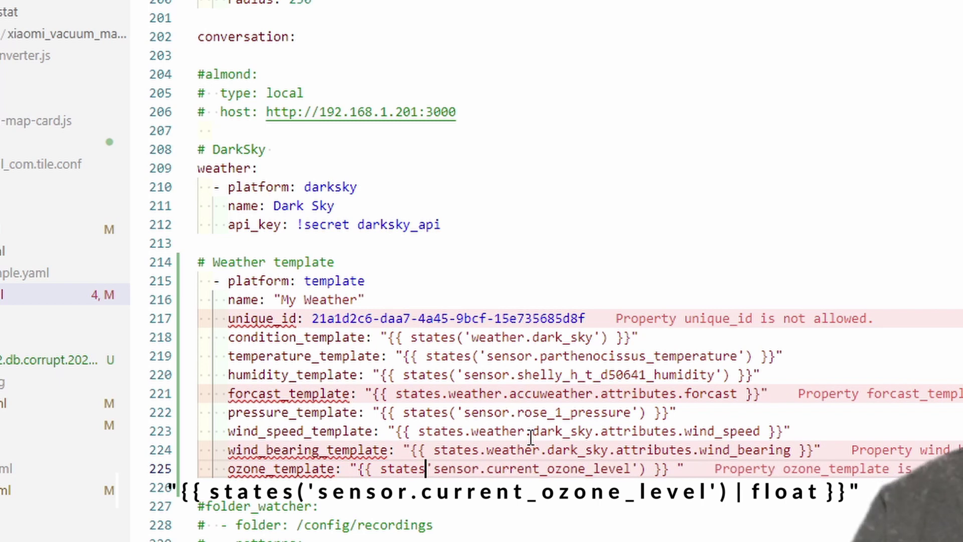
key(End)
key(Return)
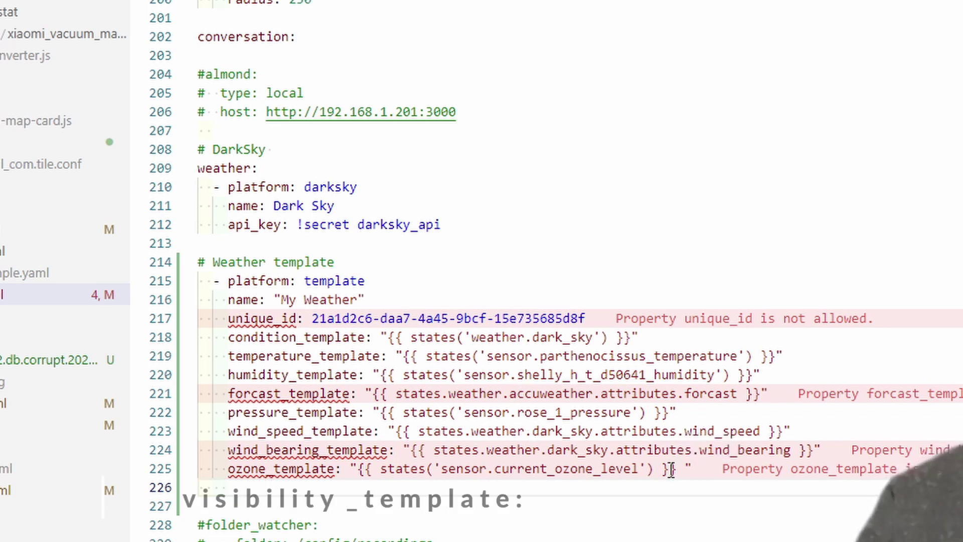
text(visibilit)
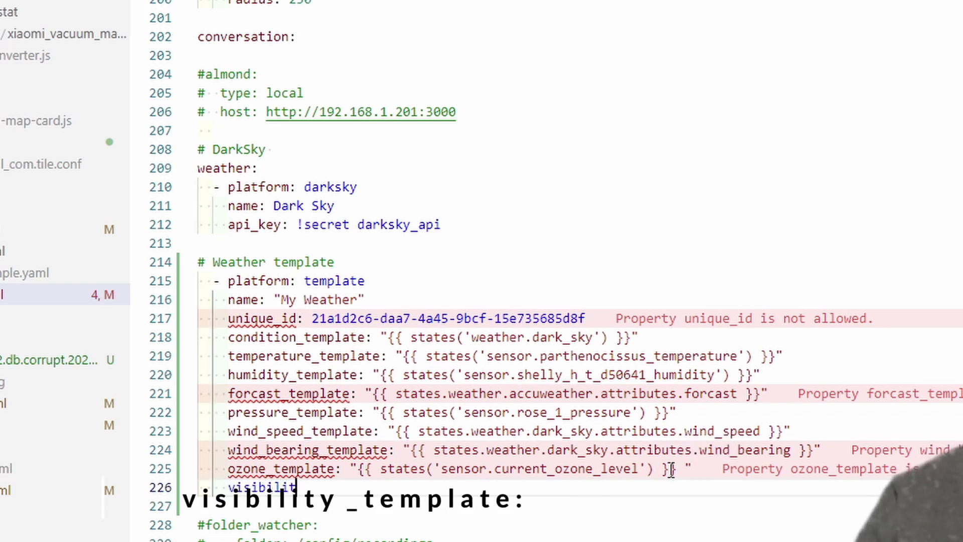
text(y_template:)
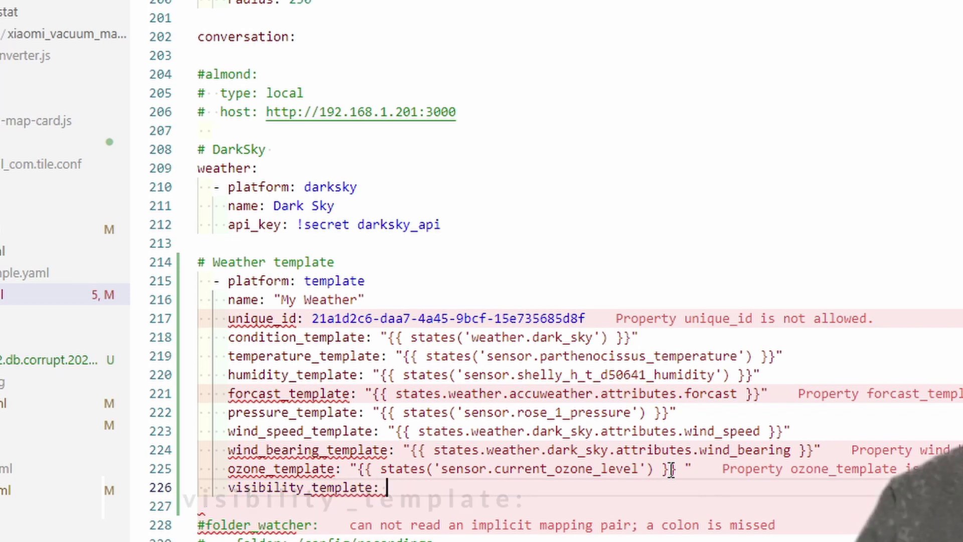
key(ctrl+space)
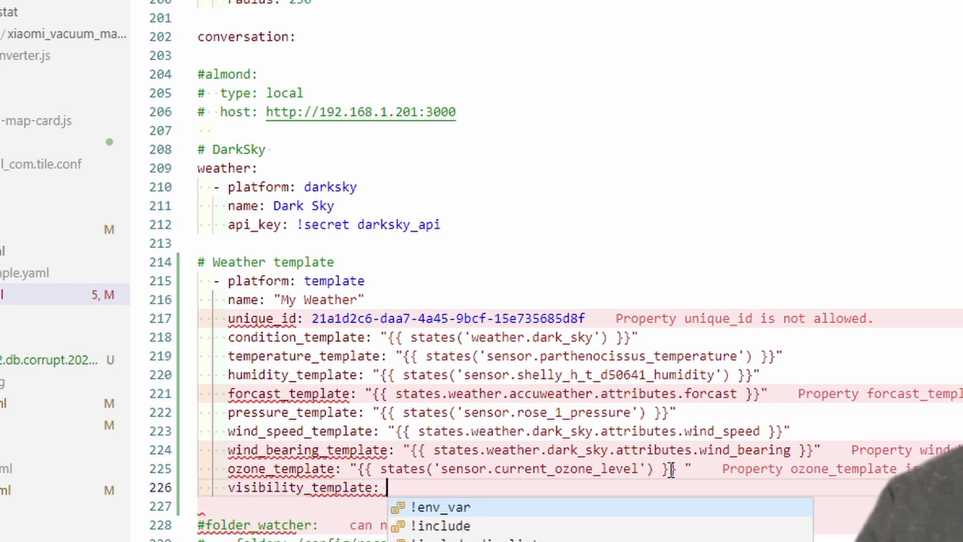
text("{{)
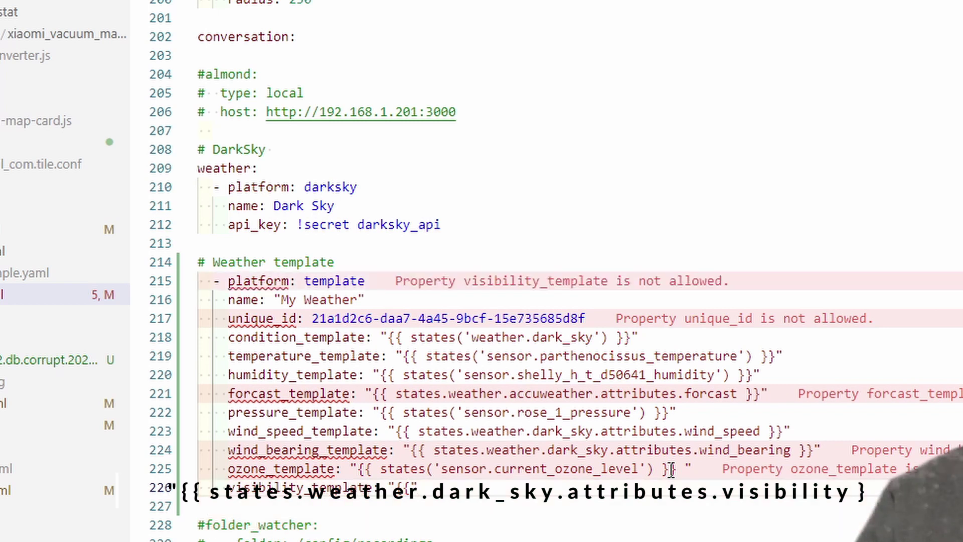
text(states.weather.dark_sky.attributes.visibility)
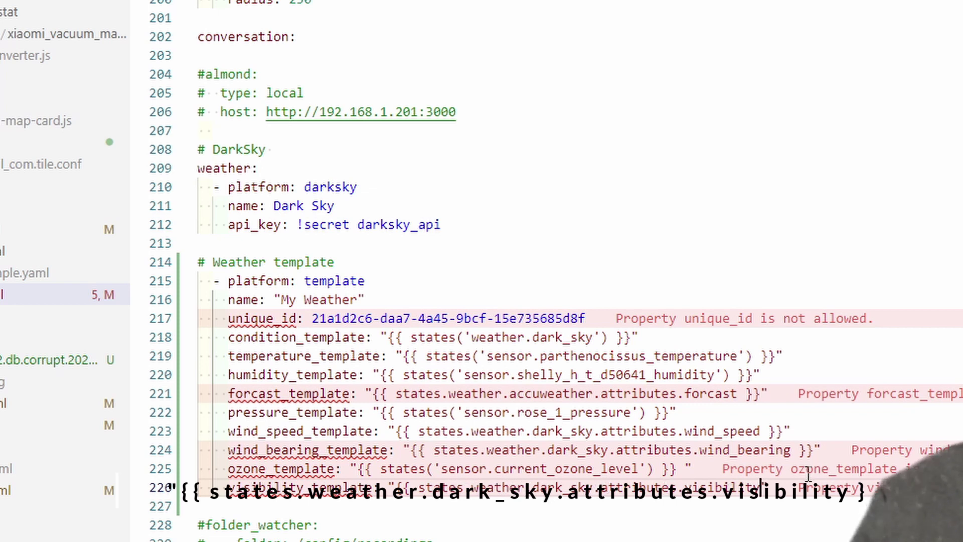
text(})
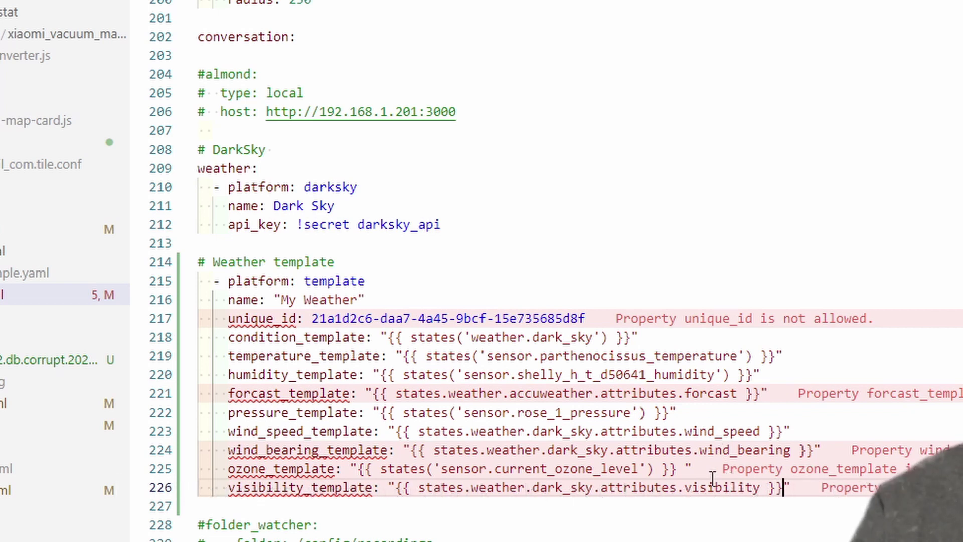
Place the cursor at the end of the temperature, humidity, pressure and ozone template strings
click(727, 379)
key(shift+alt+Right)
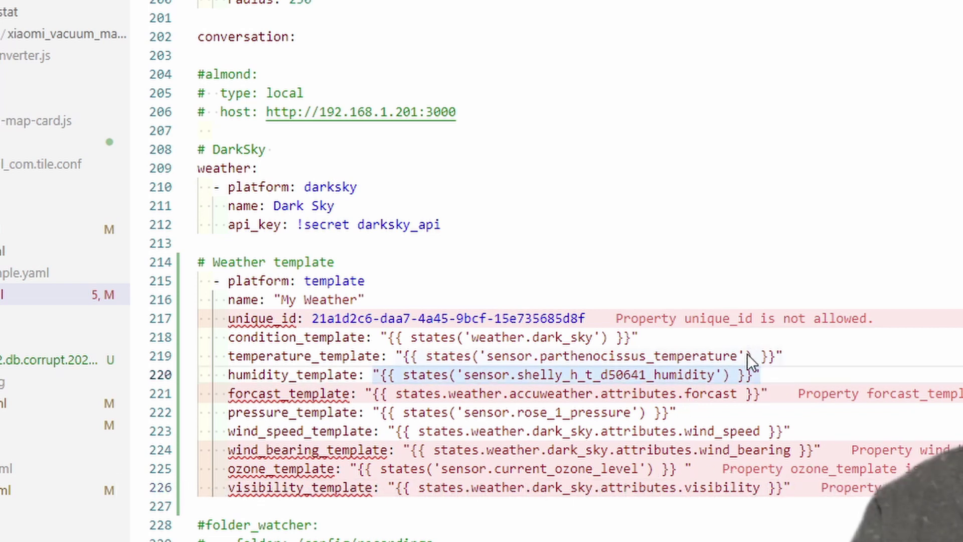
click(752, 356)
key(shift+alt+Right)
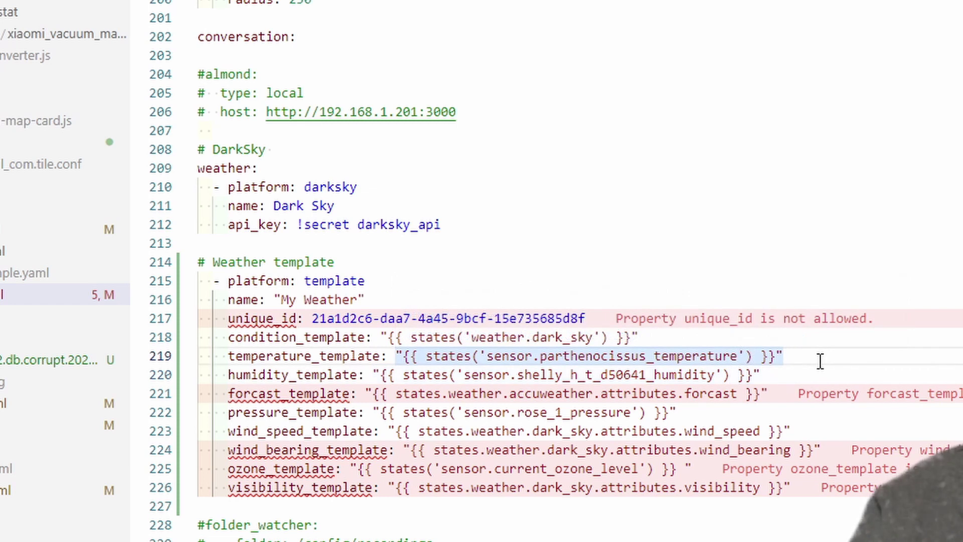
click(703, 379)
key(shift+alt+Right)
click(686, 410)
key(shift+alt+Right)
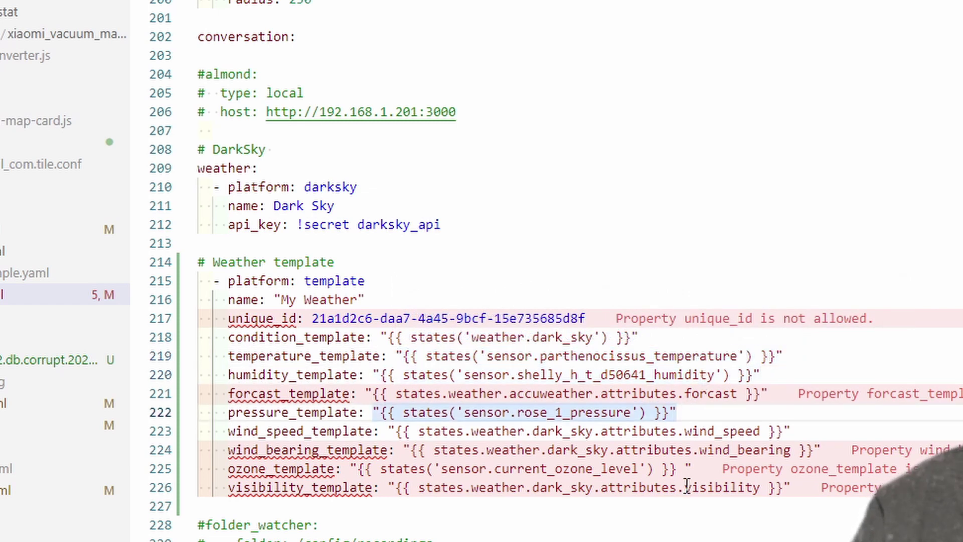
click(690, 469)
key(shift+alt+Right)
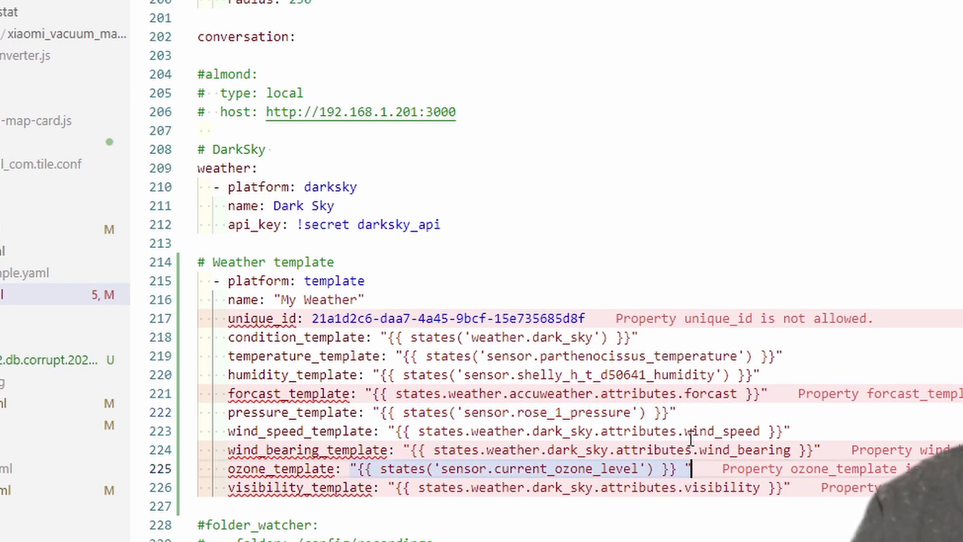
click(752, 357)
key(shift+alt+Right)
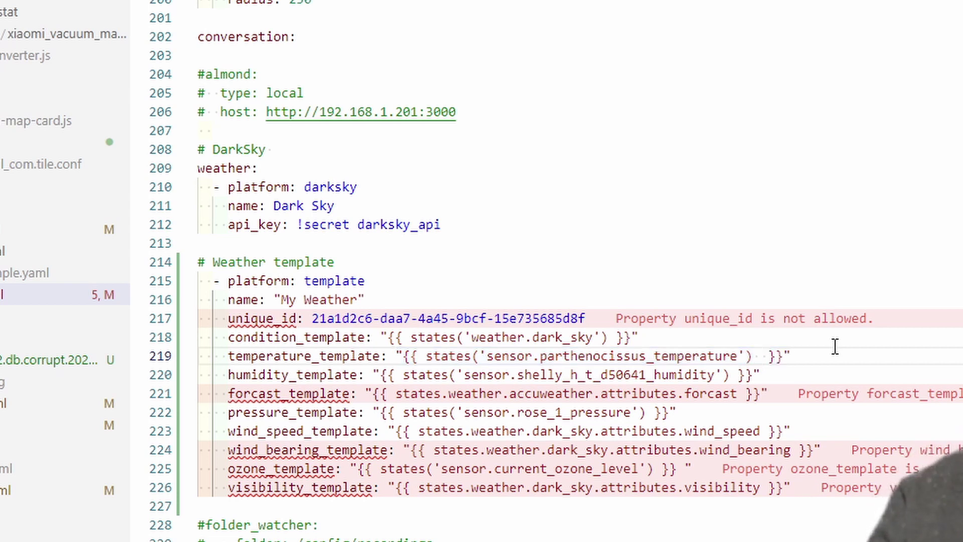
Append | float before the closing braces of the temperature, humidity, pressure and ozone templates
text(|)
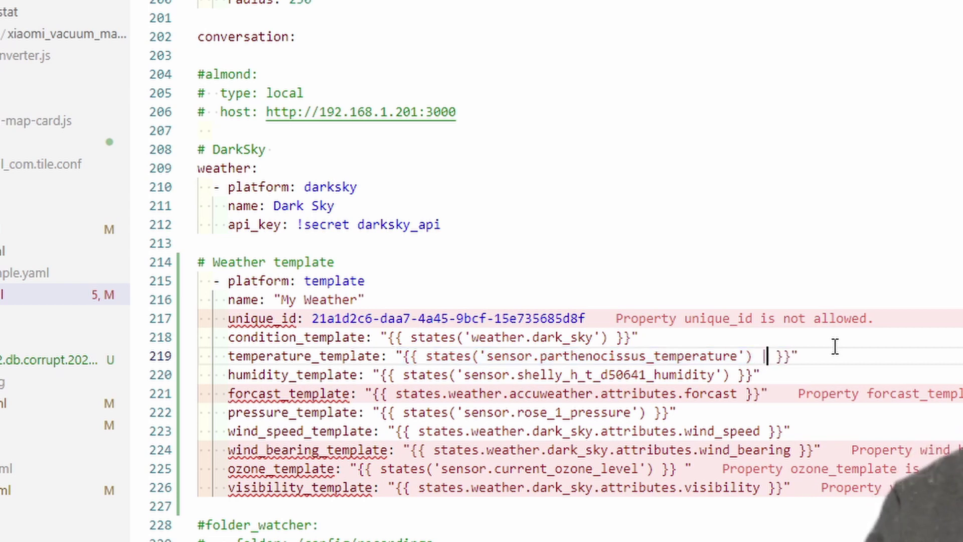
text( float)
key(Down)
key(Left)
key(Left)
key(Left)
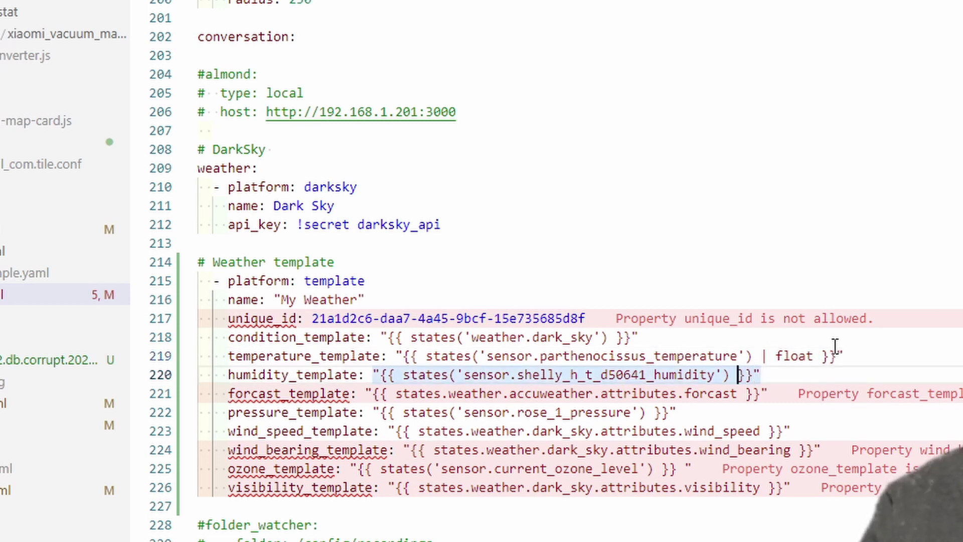
text(| float)
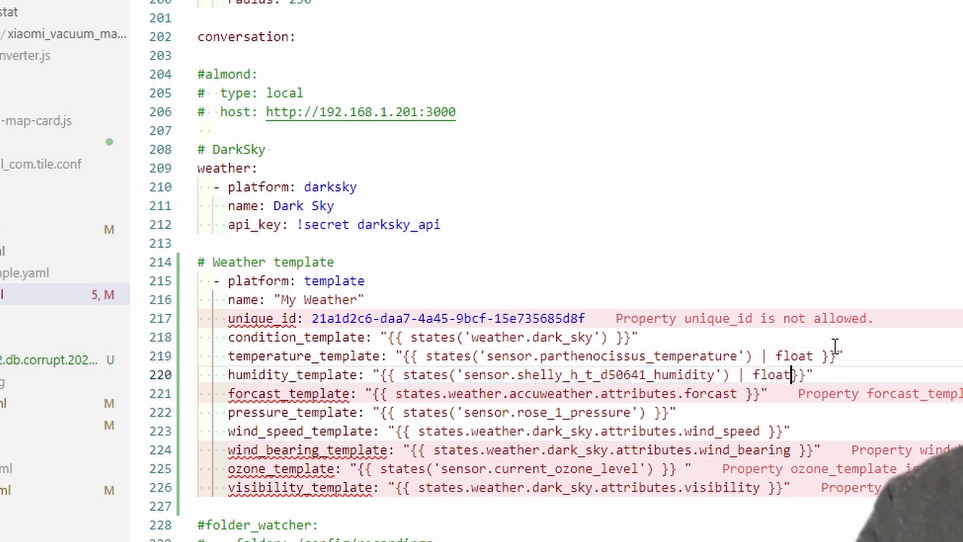
key(Down)
key(Down)
key(Escape)
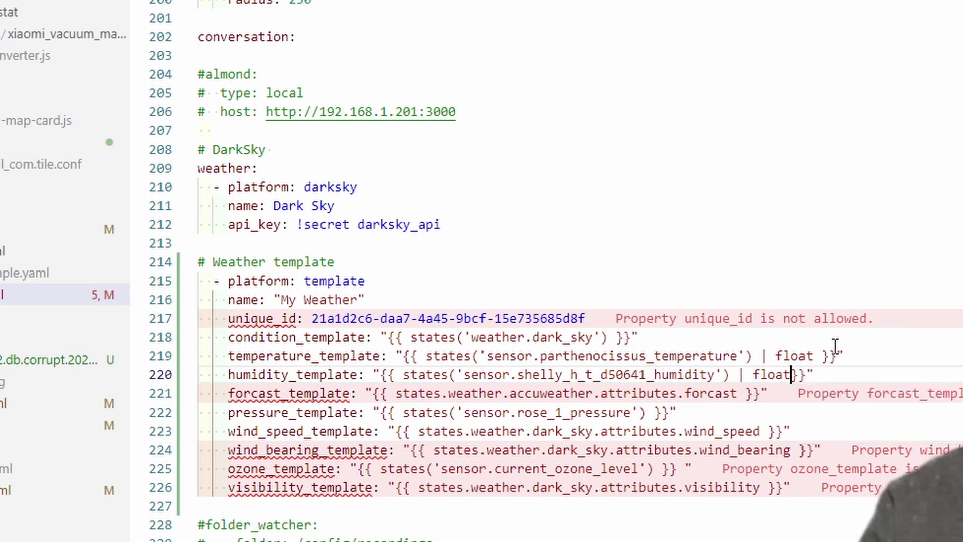
key(Down)
key(Down)
key(Left)
key(Left)
key(Left)
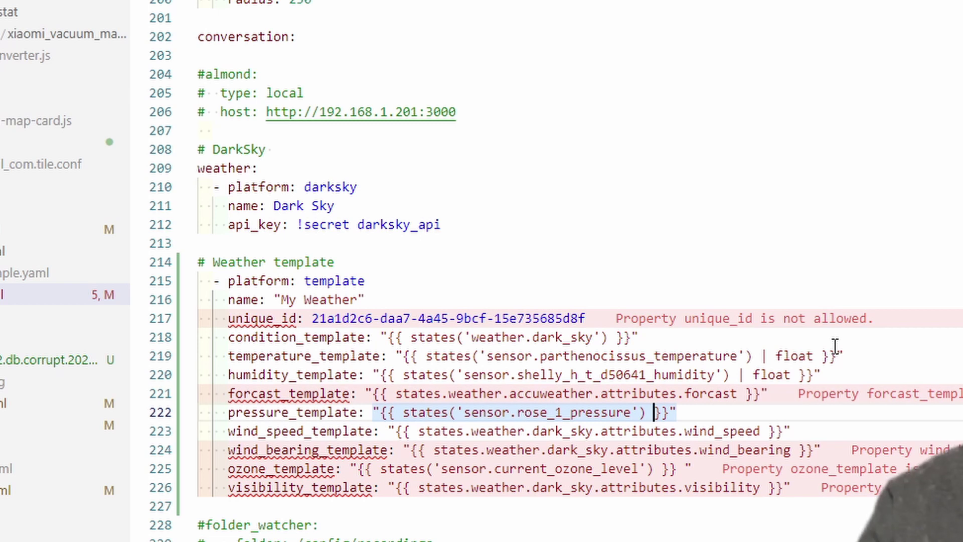
text(| float)
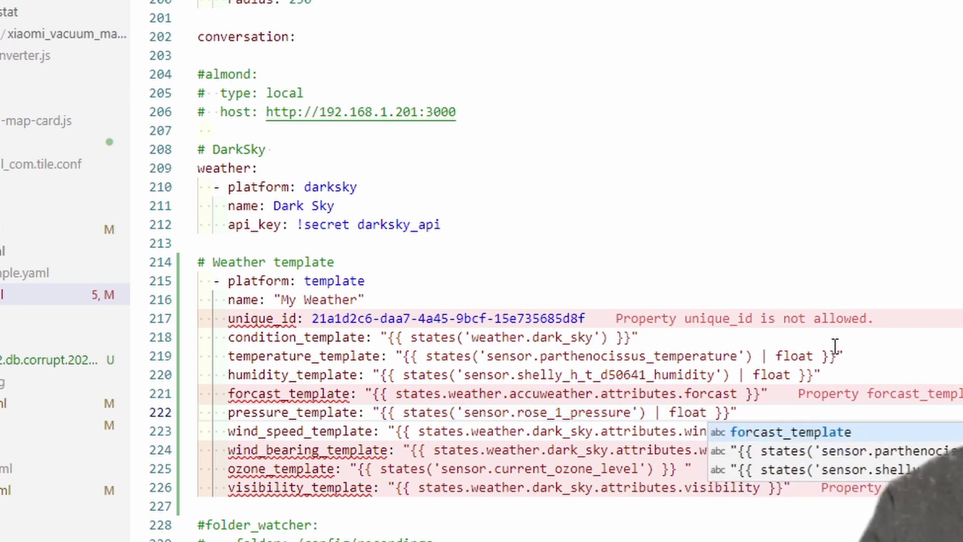
key(Escape)
key(Down)
key(Down)
key(Down)
key(Left)
key(Left)
key(Left)
key(Left)
text(| float)
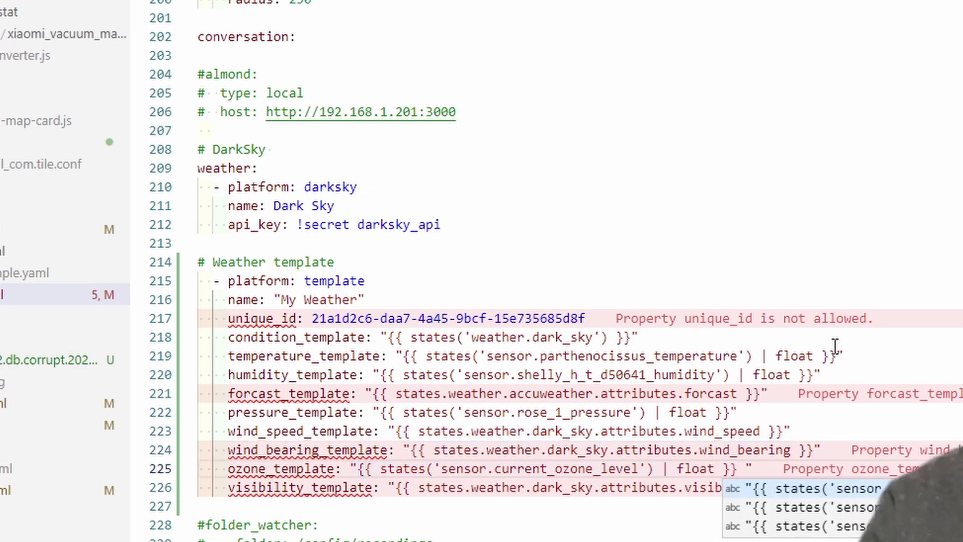
key(Escape)
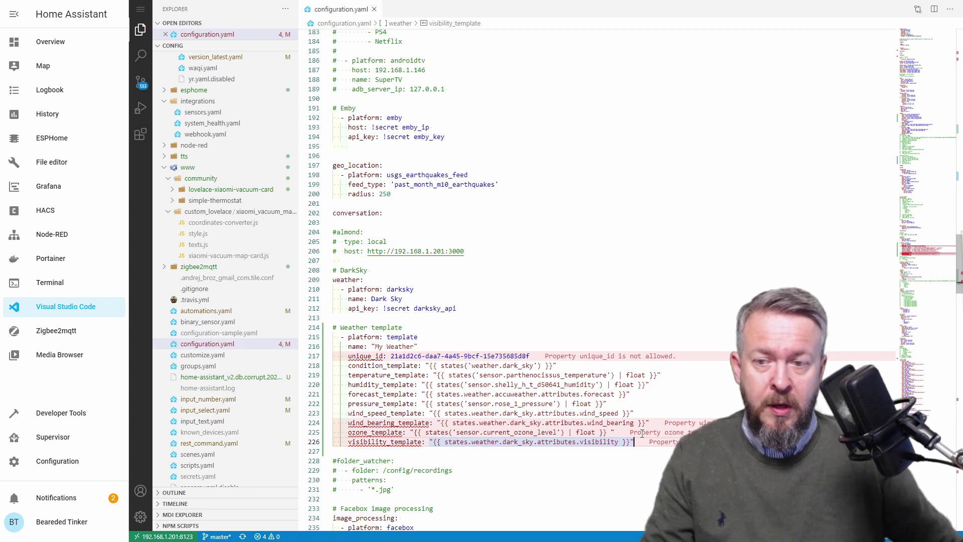
Run Check Configuration under Server Controls, then restart the server and confirm
click(98, 465)
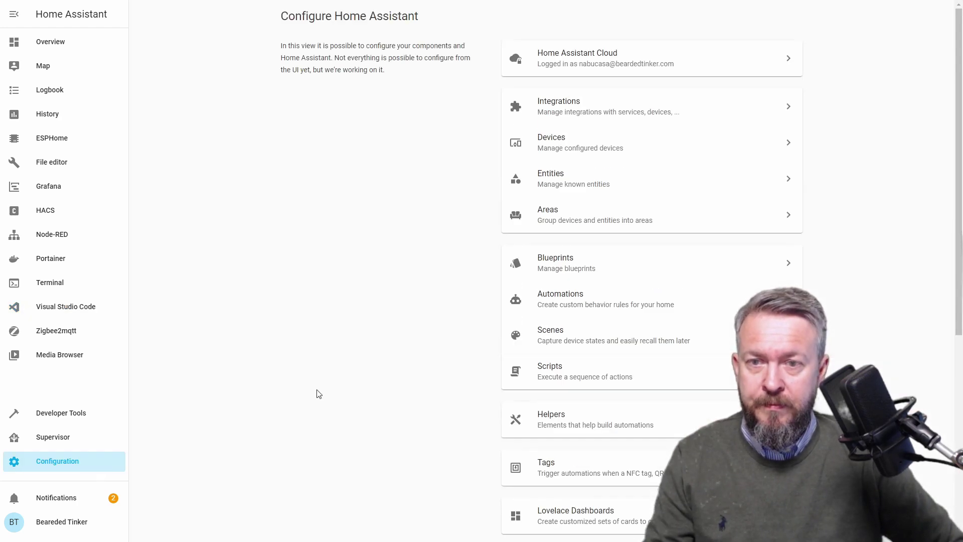
scroll(570, 369, down, 7)
click(585, 388)
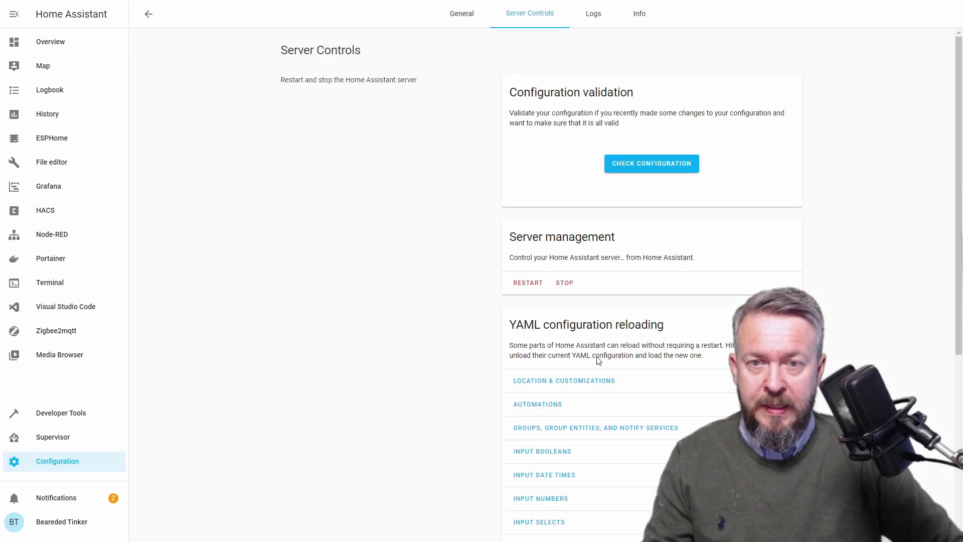
click(656, 176)
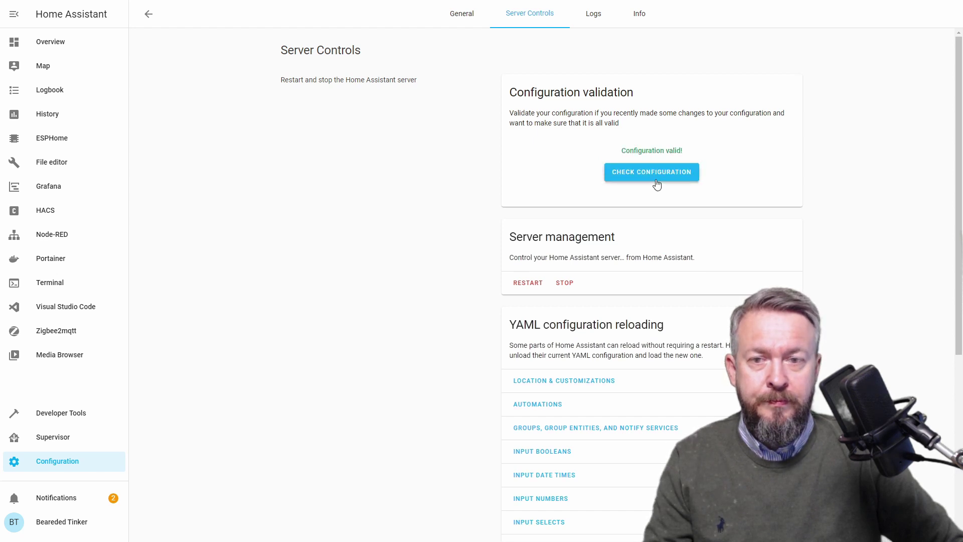
click(525, 285)
click(558, 308)
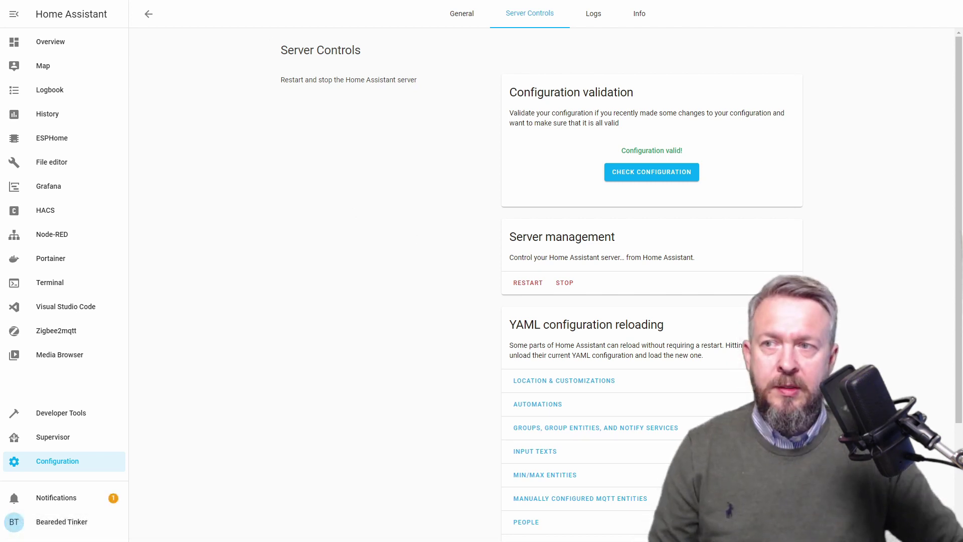
Add and save a Weather Forecast card for weather.my_weather on the Overview's Weather view
click(79, 48)
click(244, 13)
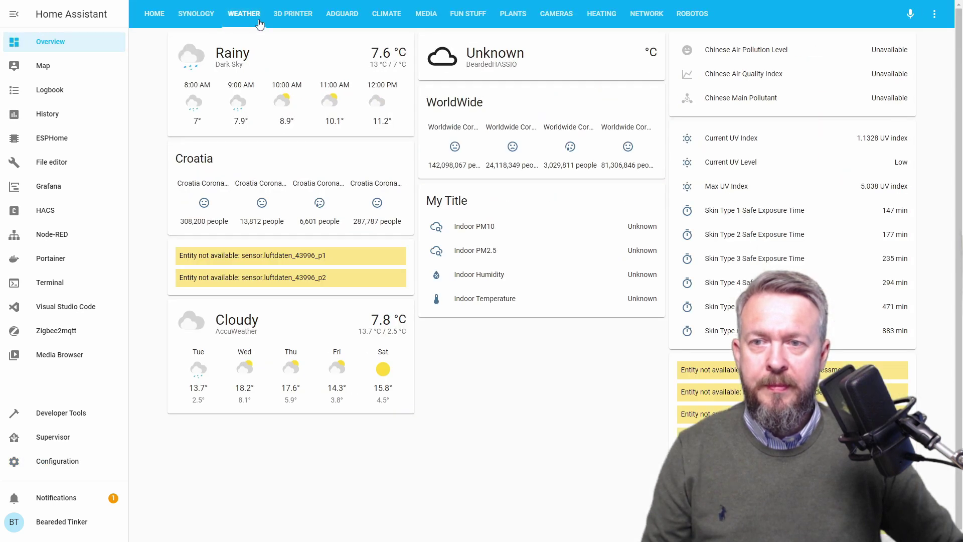
click(934, 13)
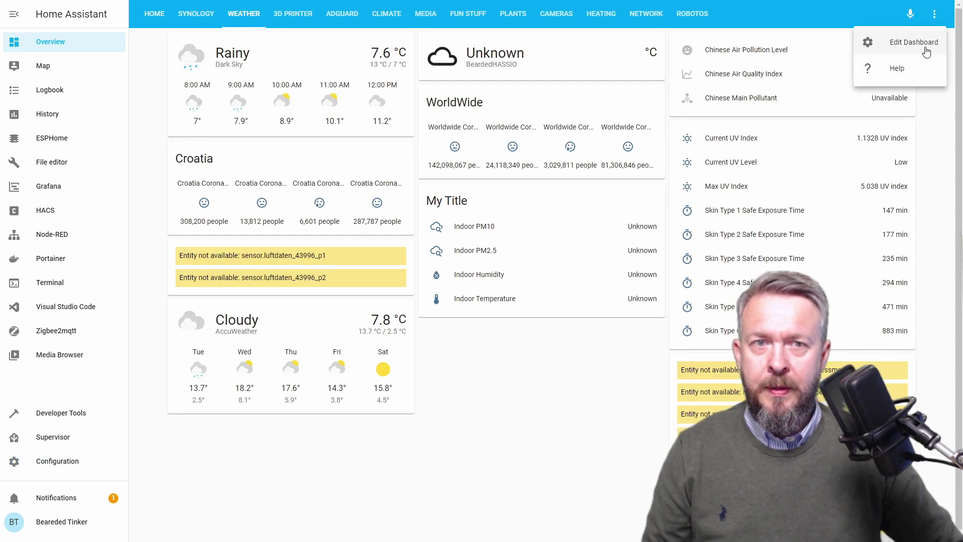
click(918, 46)
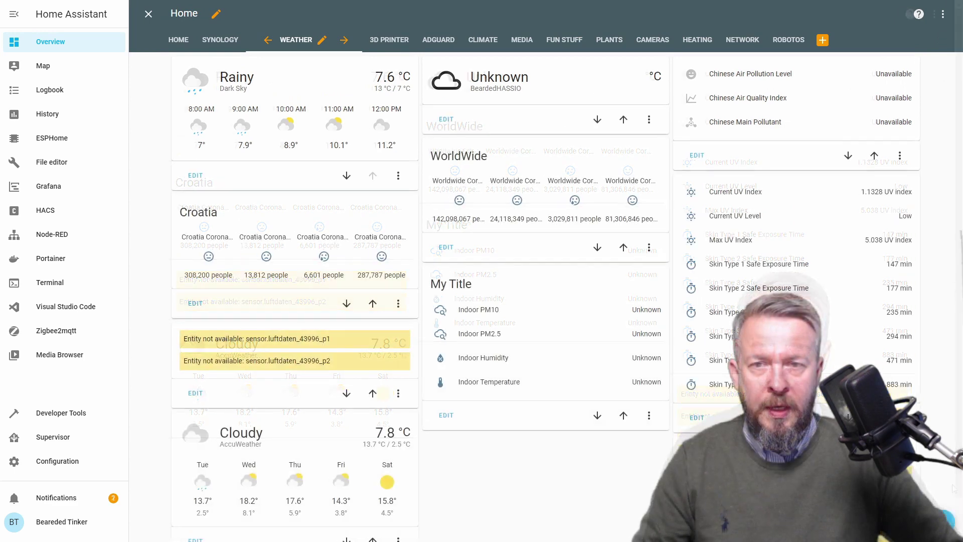
click(944, 519)
click(533, 79)
text(wea)
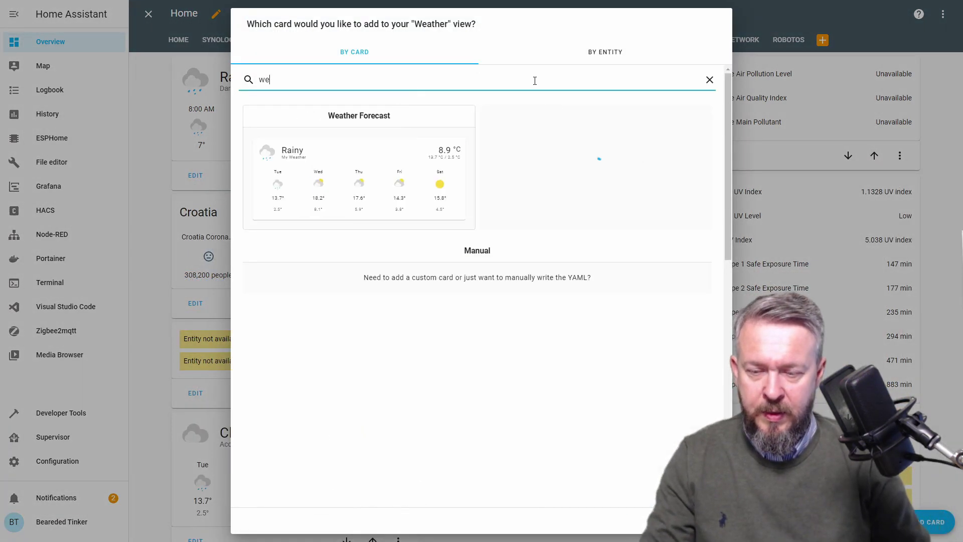
click(389, 163)
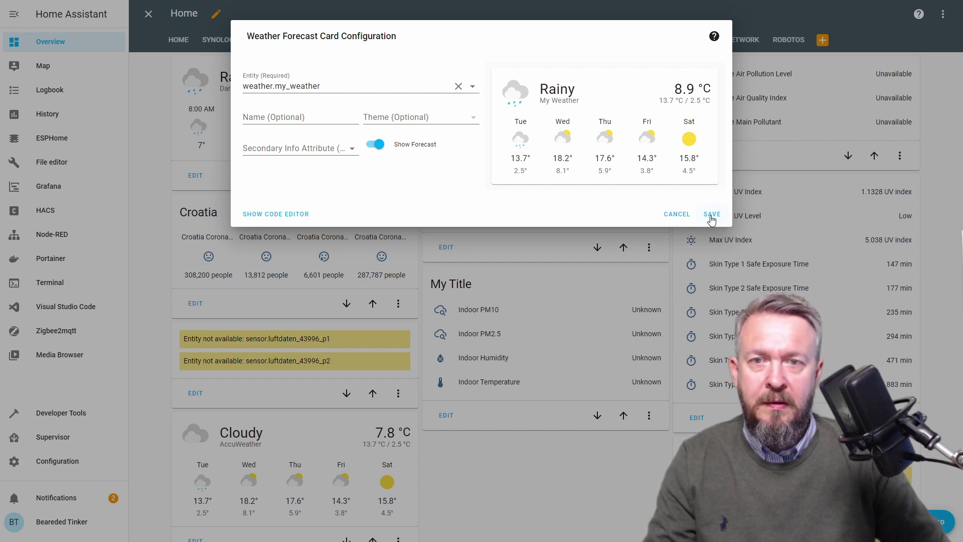
click(711, 216)
scroll(537, 321, down, 3)
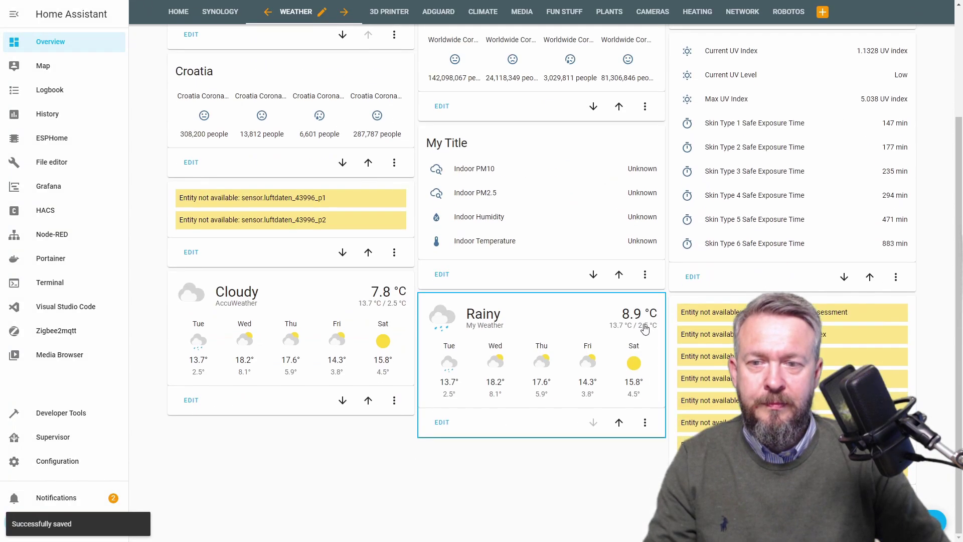
scroll(436, 361, up, 3)
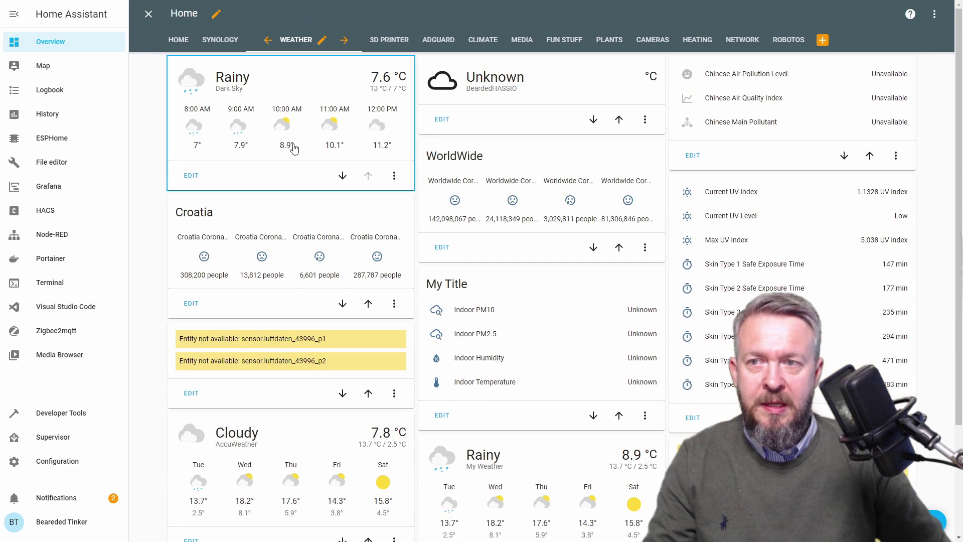
scroll(243, 118, down, 3)
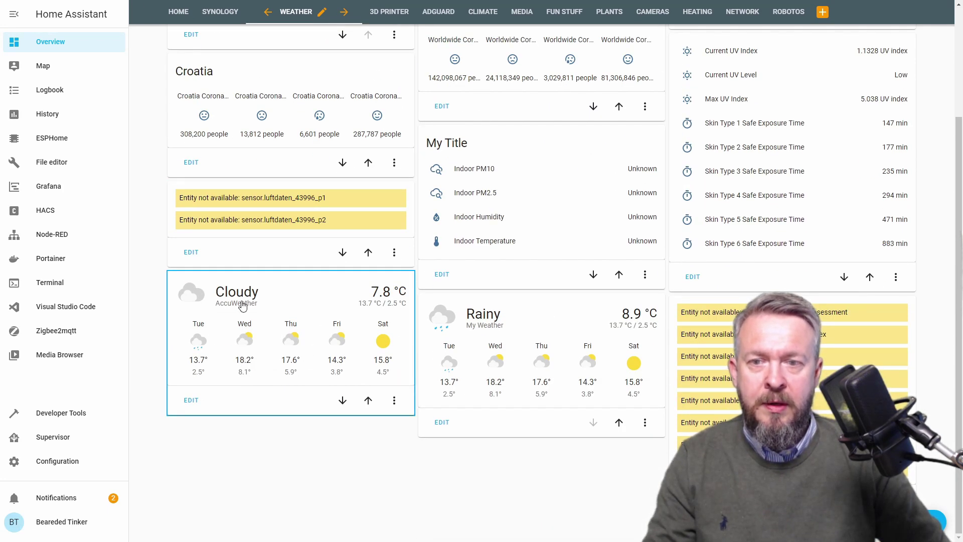
click(496, 346)
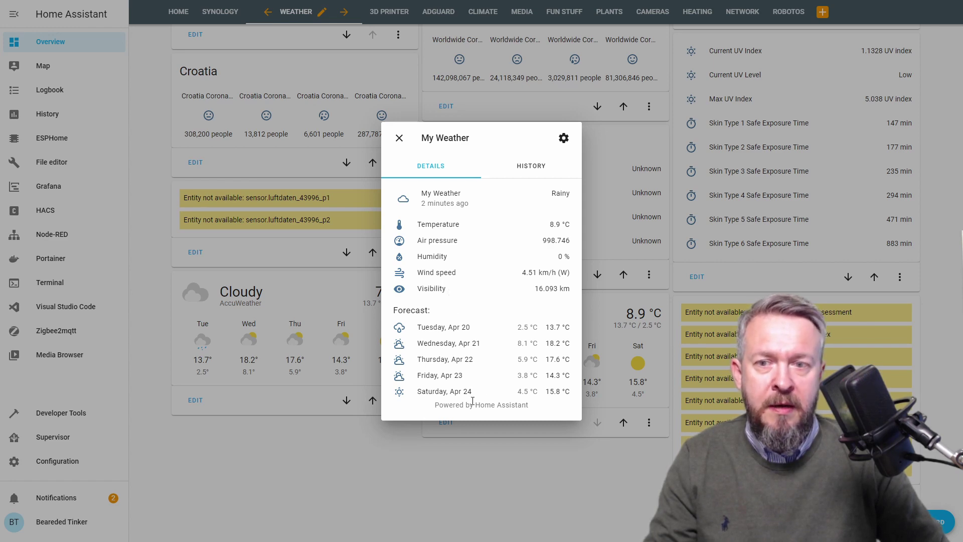
click(399, 138)
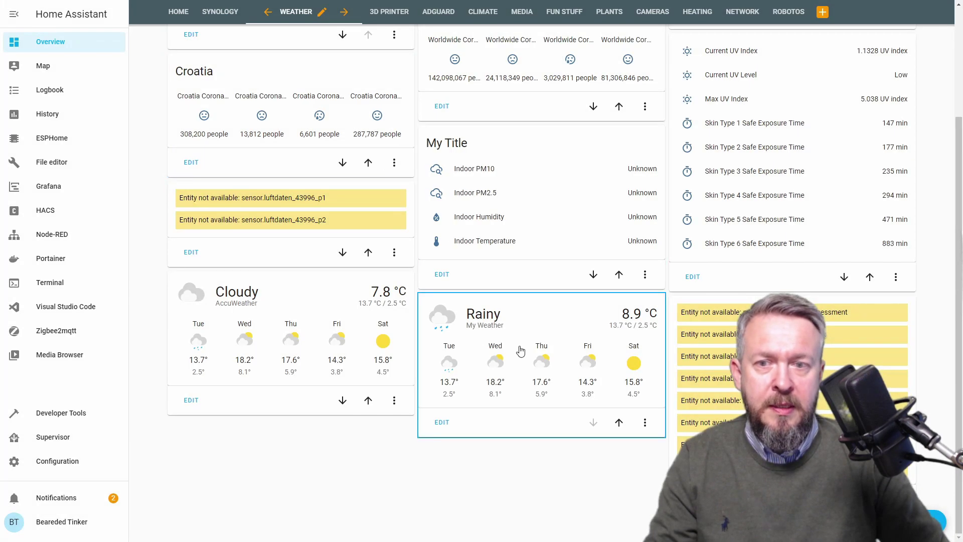